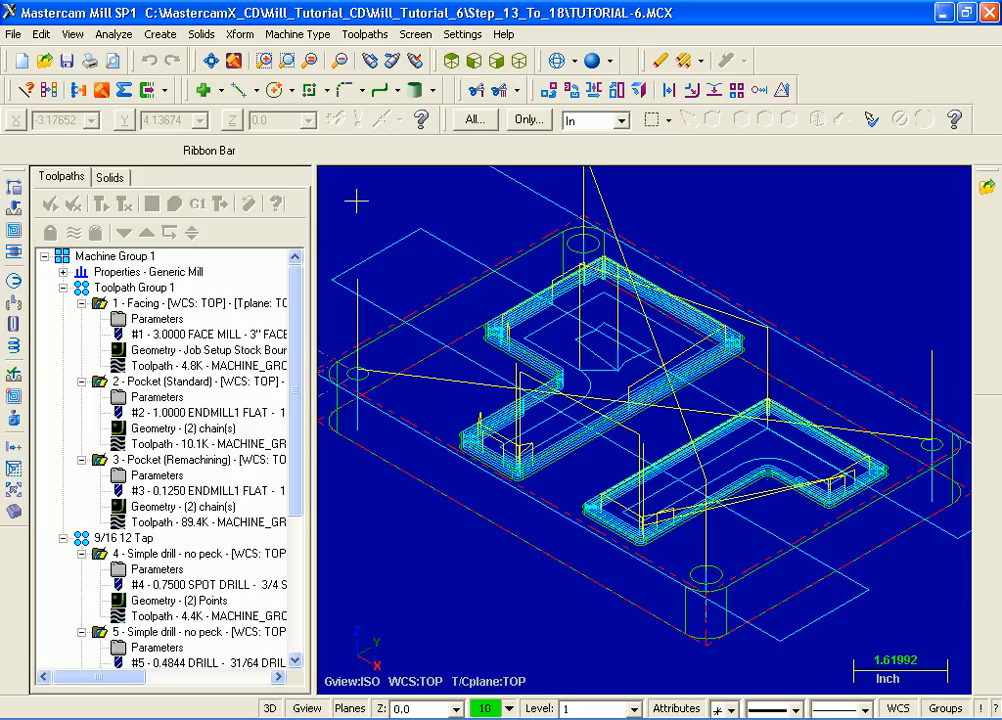
- Start a contour toolpath, chain the part's lower outer profile in C-plane mode, and adjust the chain direction with Reverse
{"action": "left_click", "coordinate": [372, 36]}
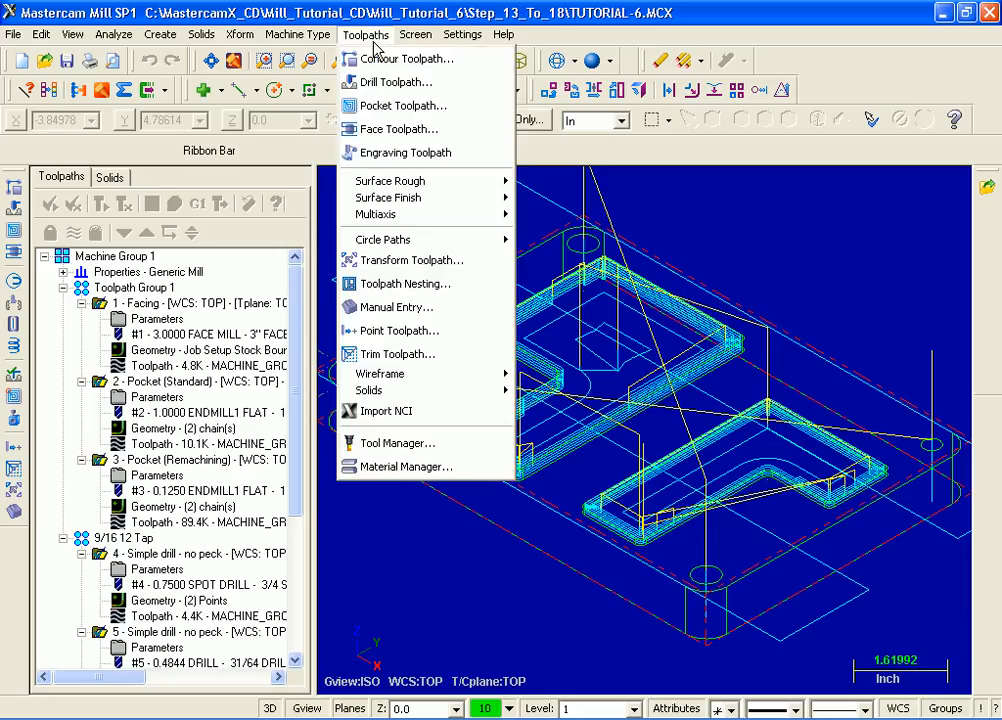
{"action": "left_click", "coordinate": [432, 60]}
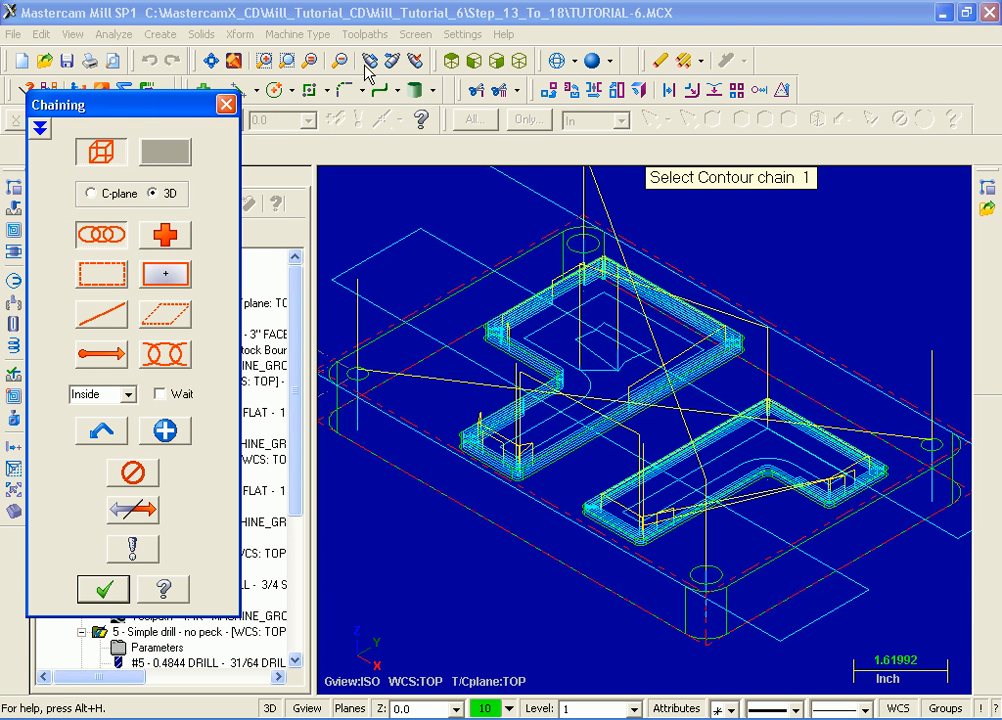
{"action": "left_click", "coordinate": [92, 195]}
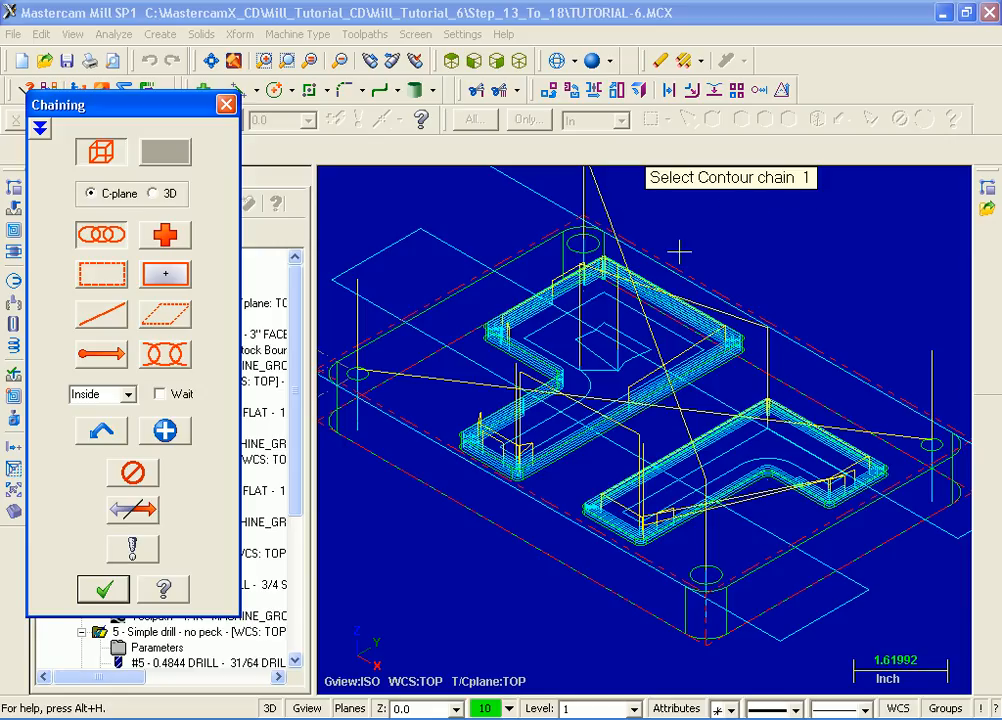
{"action": "left_click", "coordinate": [385, 460]}
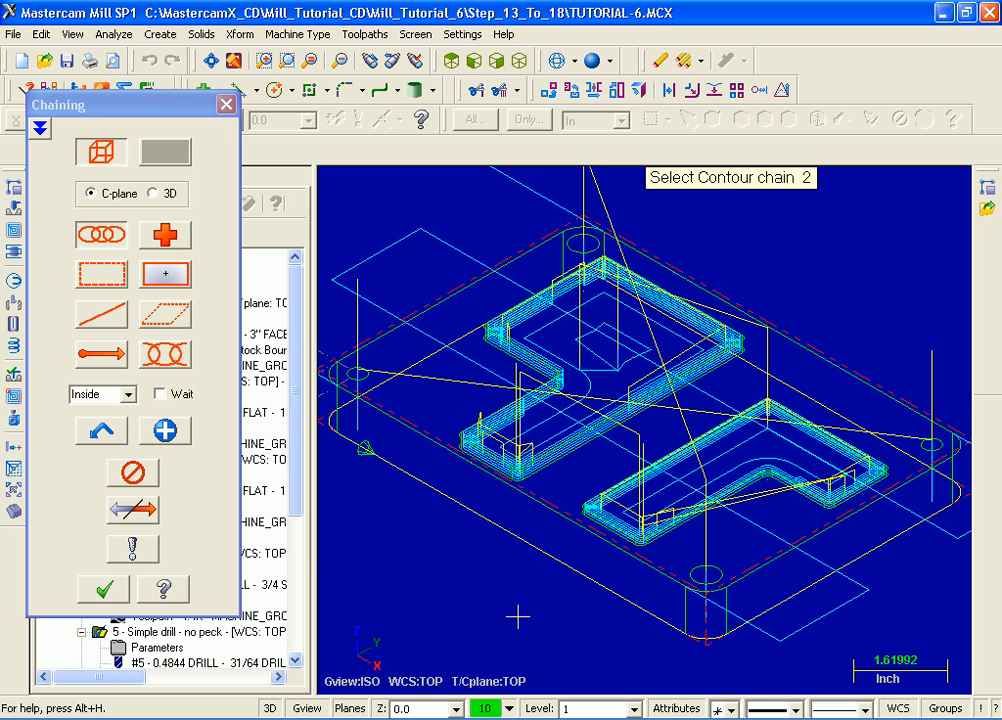
{"action": "left_click", "coordinate": [148, 520]}
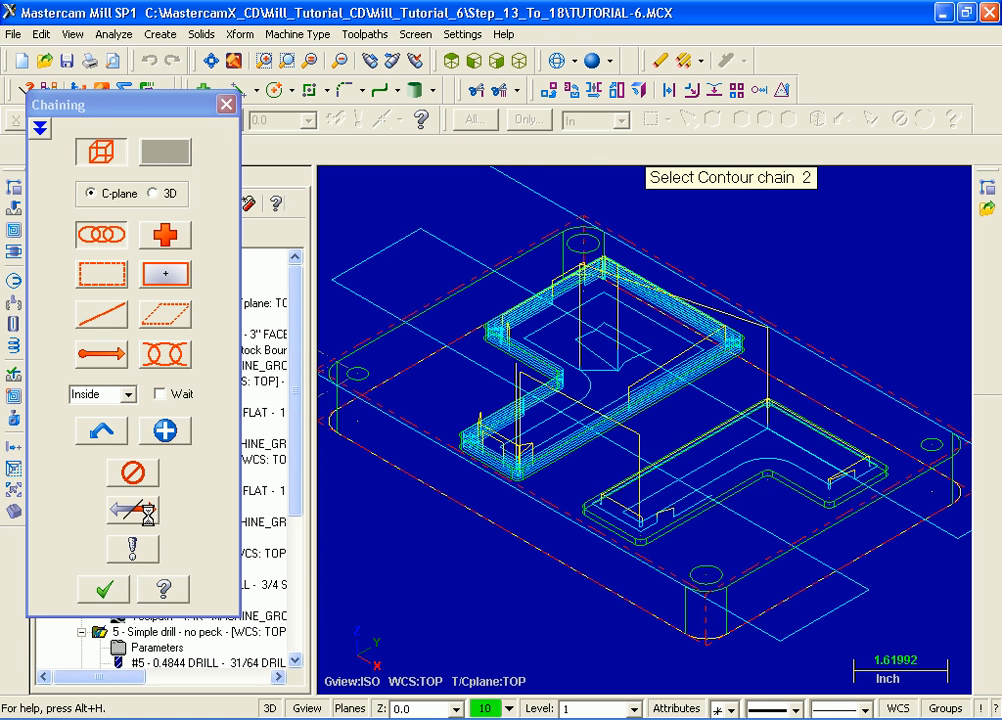
{"action": "left_click", "coordinate": [148, 521]}
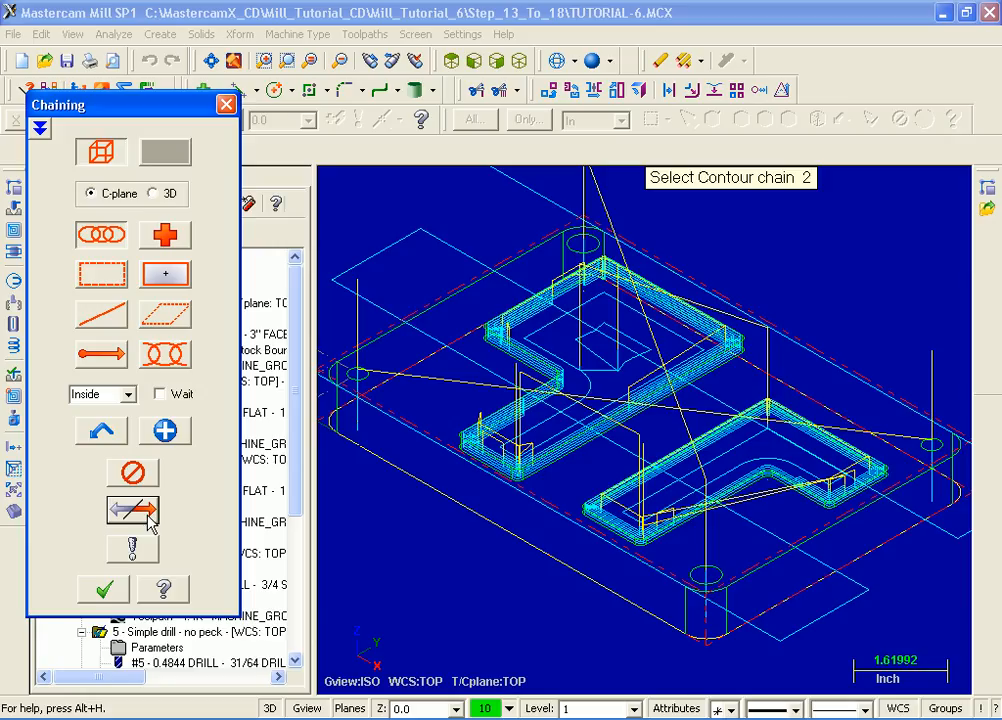
{"action": "left_click", "coordinate": [148, 520]}
{"action": "left_click", "coordinate": [104, 591]}
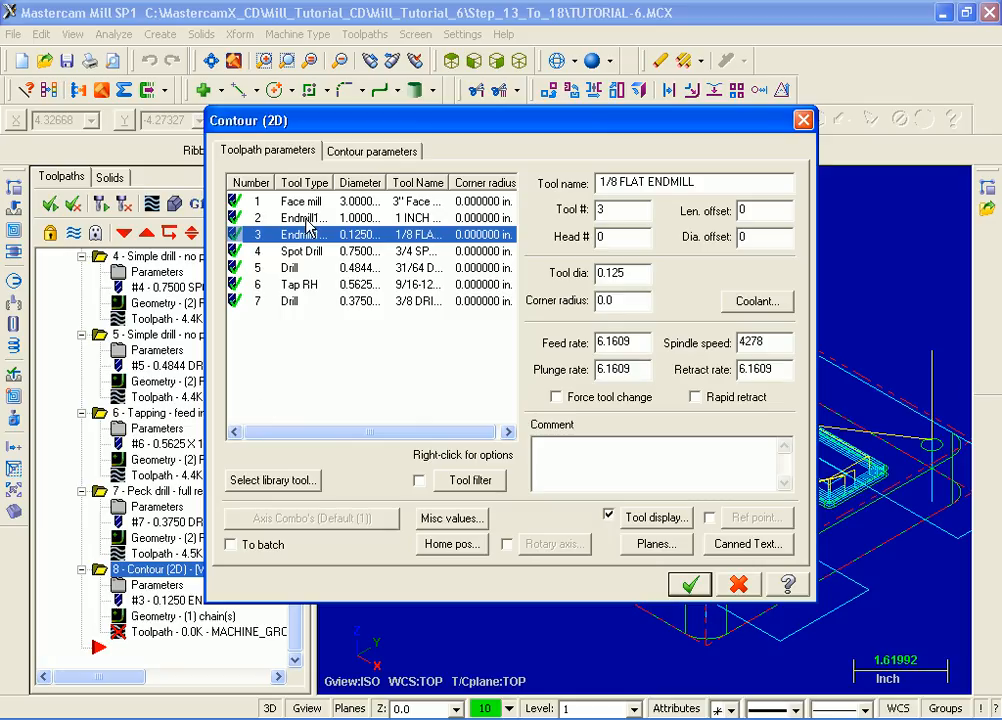
- Choose the 1 inch flat endmill, set its length offset to 2, and add the comment "Contour the outside profile"
{"action": "left_click", "coordinate": [299, 218]}
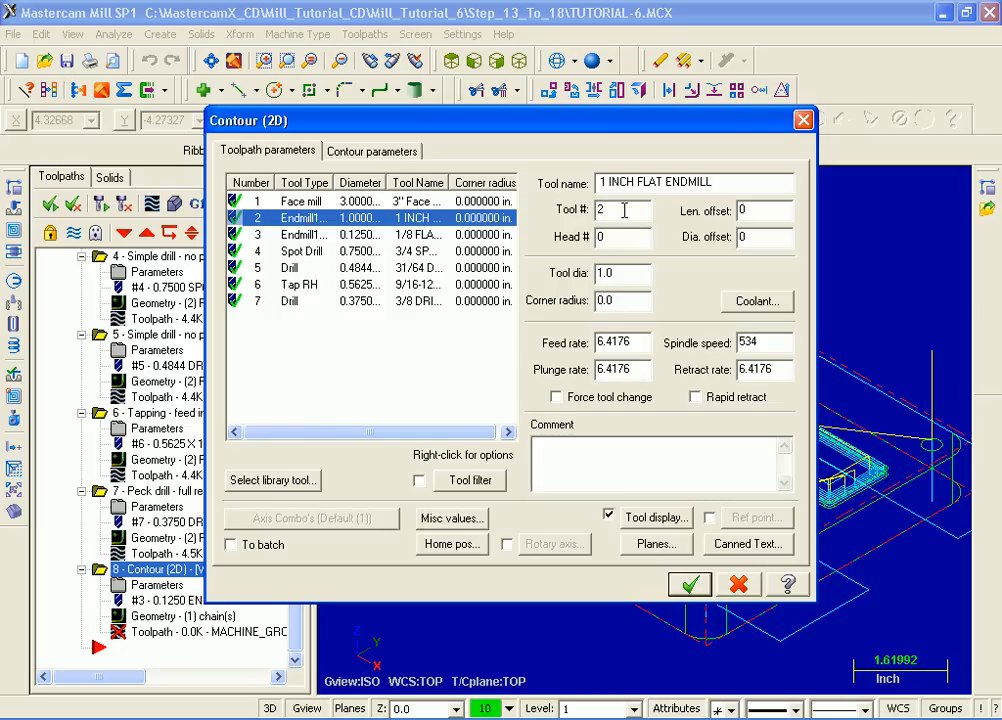
{"action": "double_click", "coordinate": [758, 209]}
{"action": "type", "text": "2"}
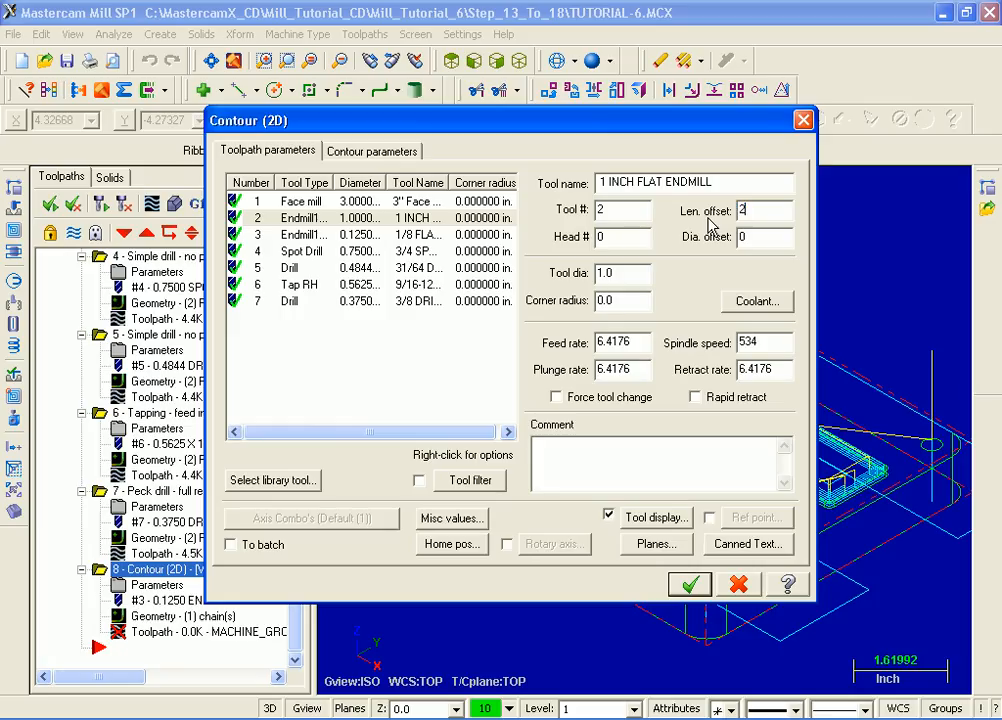
{"action": "left_click", "coordinate": [566, 460]}
{"action": "type", "text": "Contour the outside profile"}
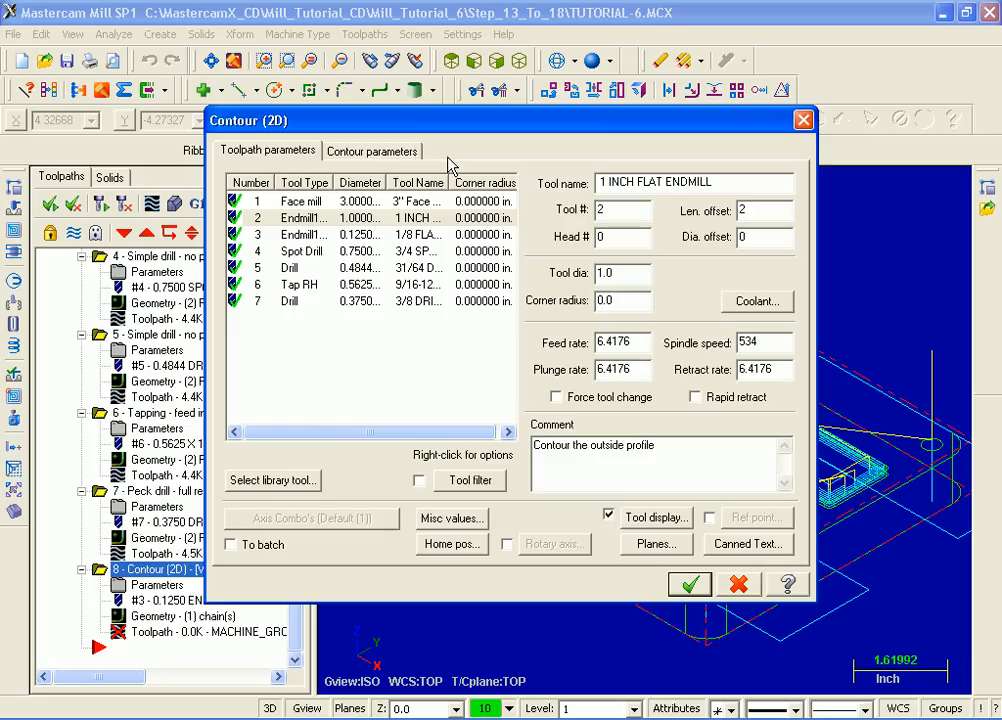
- Enable the clearance height for the contour and set the top of stock to 0.0
{"action": "left_click", "coordinate": [413, 152]}
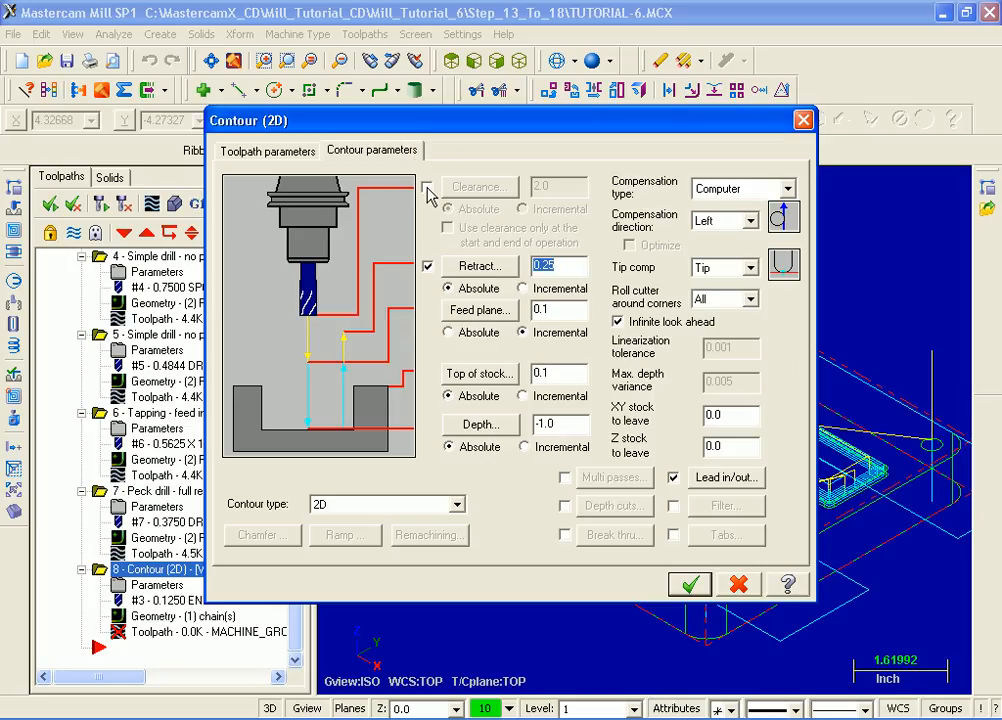
{"action": "left_click", "coordinate": [427, 189]}
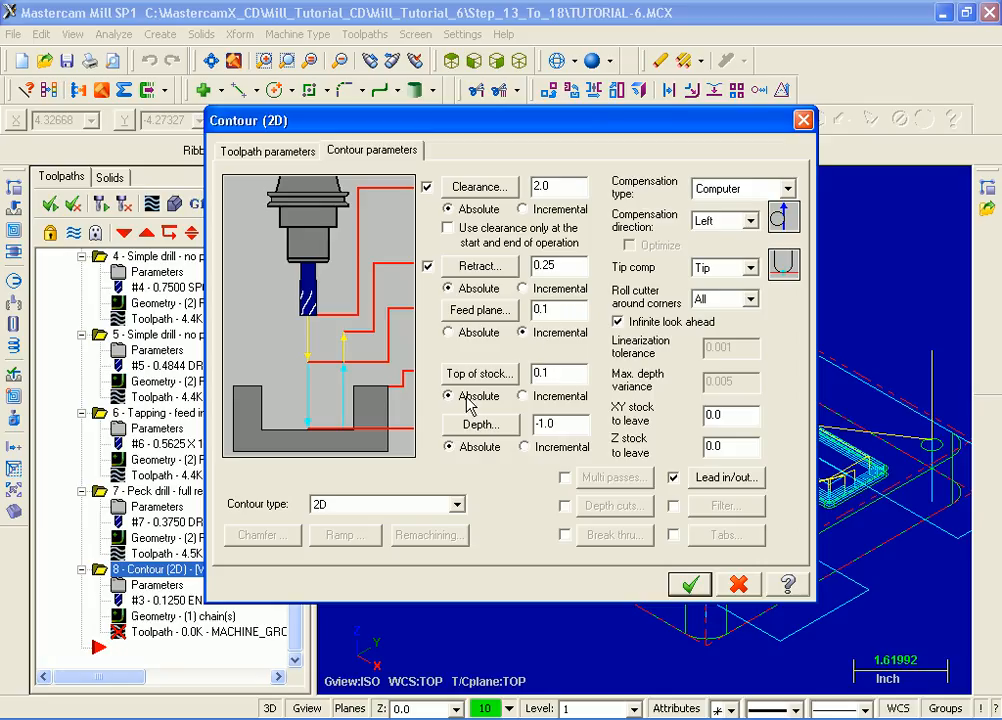
{"action": "double_click", "coordinate": [566, 372]}
{"action": "type", "text": "0"}
{"action": "key", "text": "Return"}
- Set the contour's cutter compensation type to Control and direction to Right, with Optimize enabled
{"action": "left_click", "coordinate": [789, 189]}
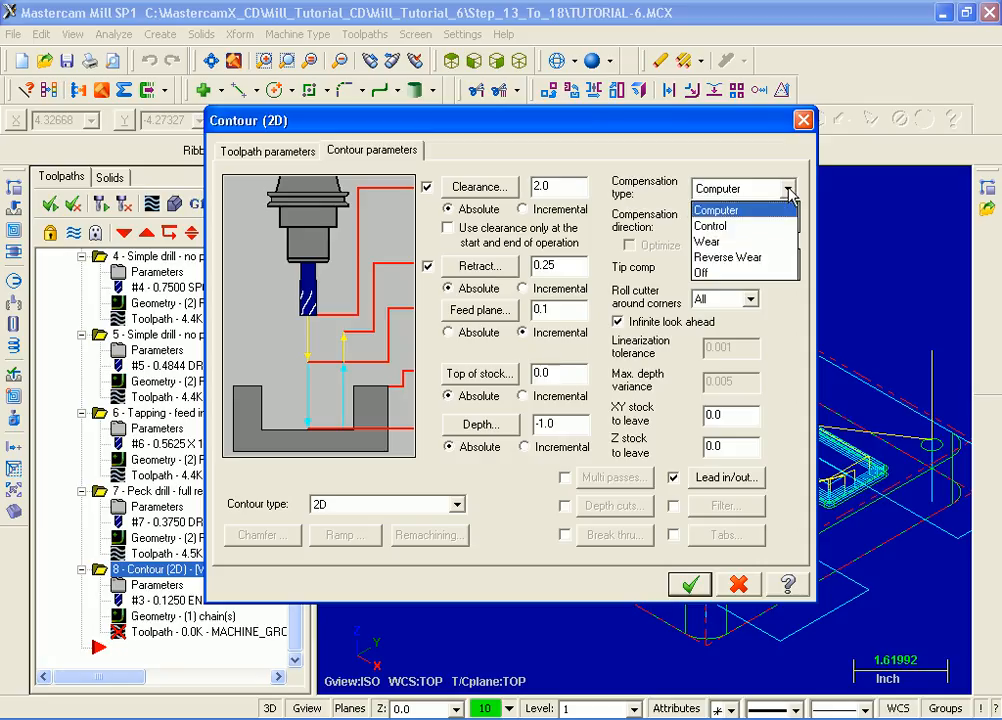
{"action": "left_click", "coordinate": [731, 230]}
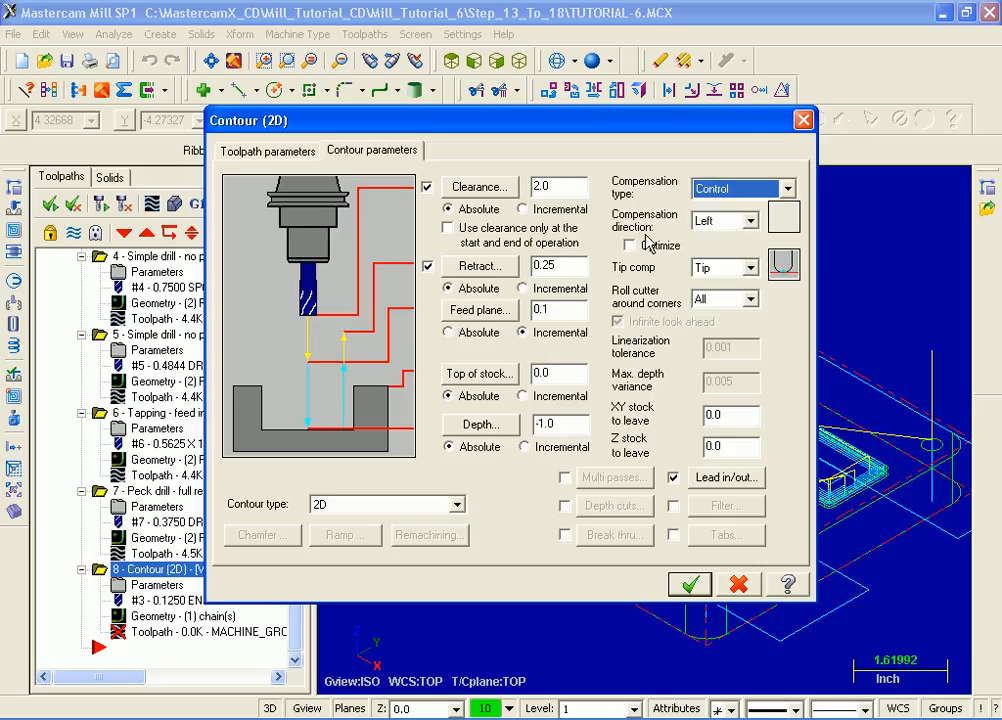
{"action": "left_click", "coordinate": [750, 222]}
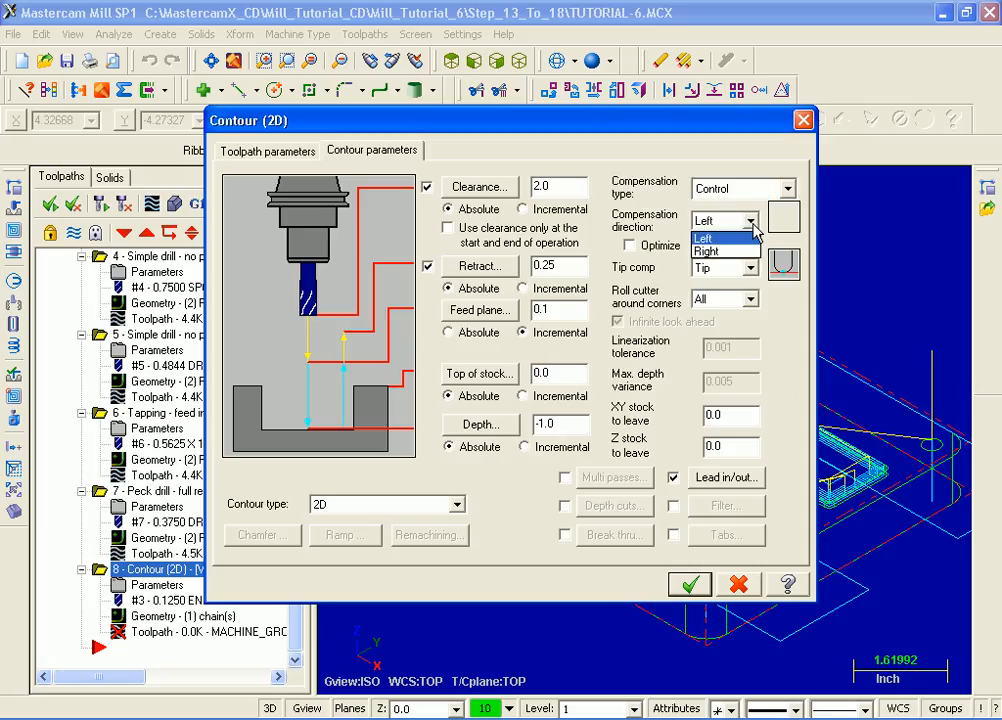
{"action": "left_click", "coordinate": [740, 251]}
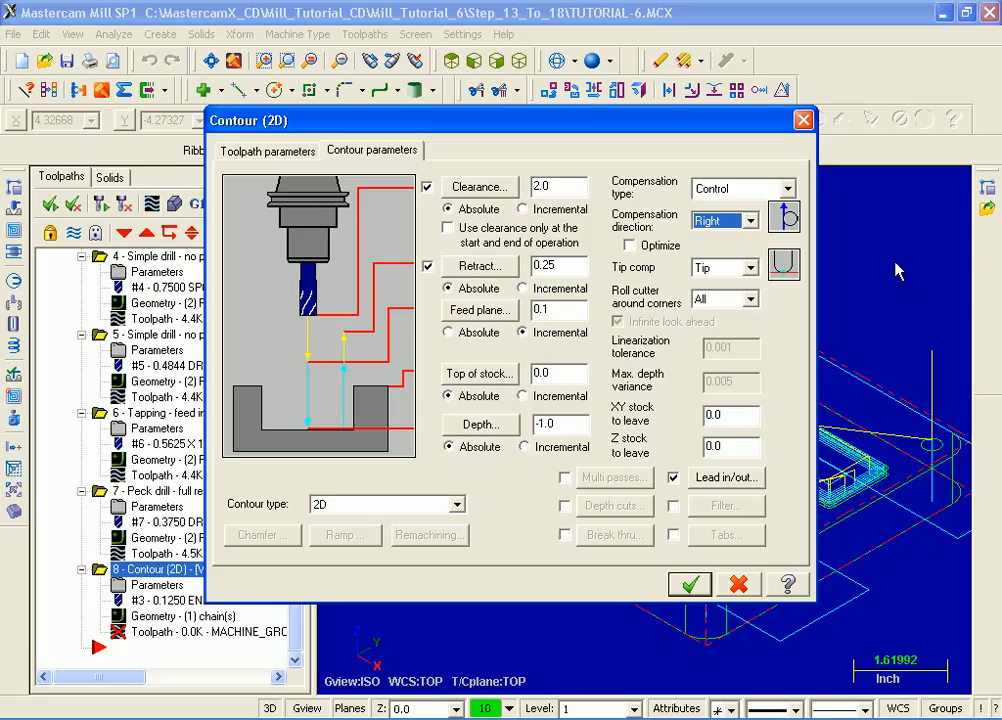
{"action": "left_click", "coordinate": [633, 250]}
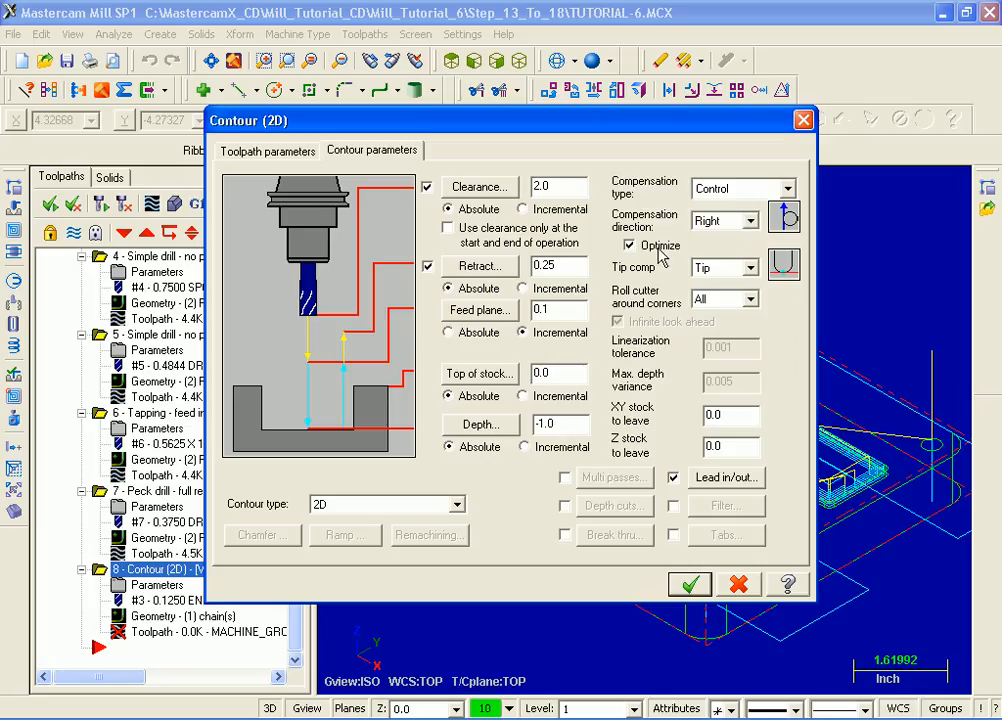
- Turn off entering and exiting at the midpoint of closed contours in the lead in/out settings, and generate the contour toolpath
{"action": "left_click", "coordinate": [706, 484]}
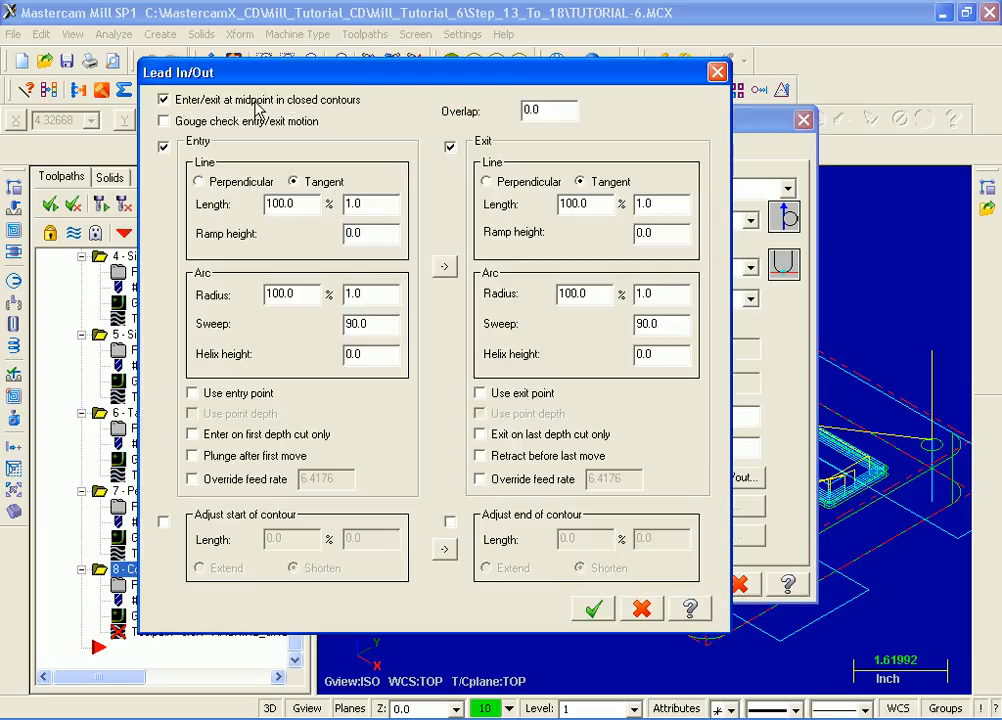
{"action": "left_click", "coordinate": [164, 101]}
{"action": "left_click", "coordinate": [600, 612]}
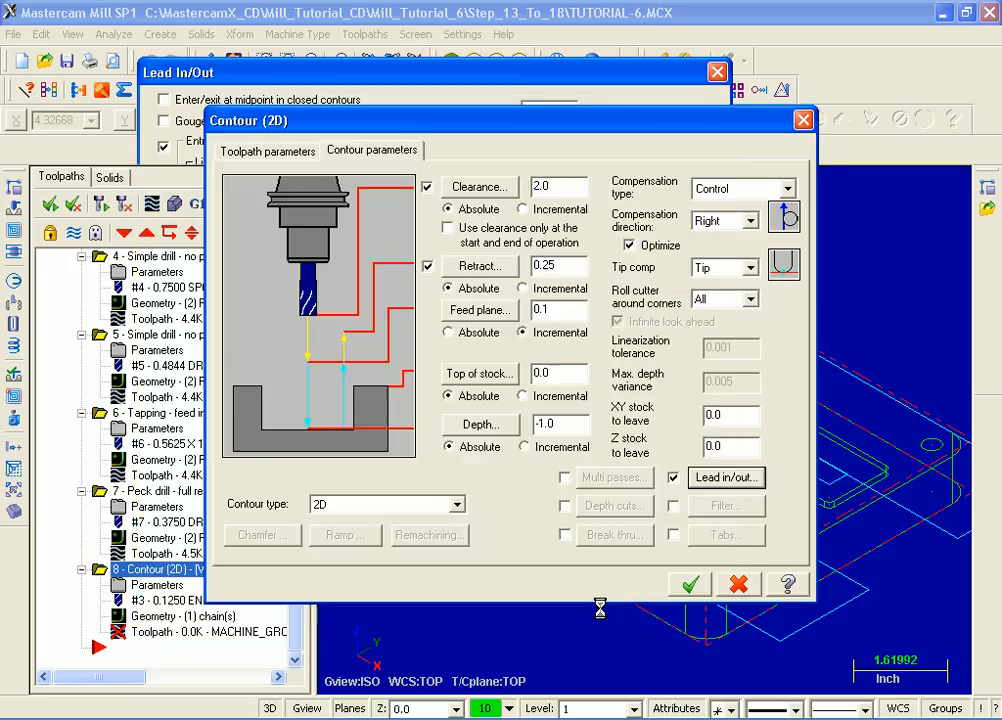
{"action": "left_click", "coordinate": [691, 586]}
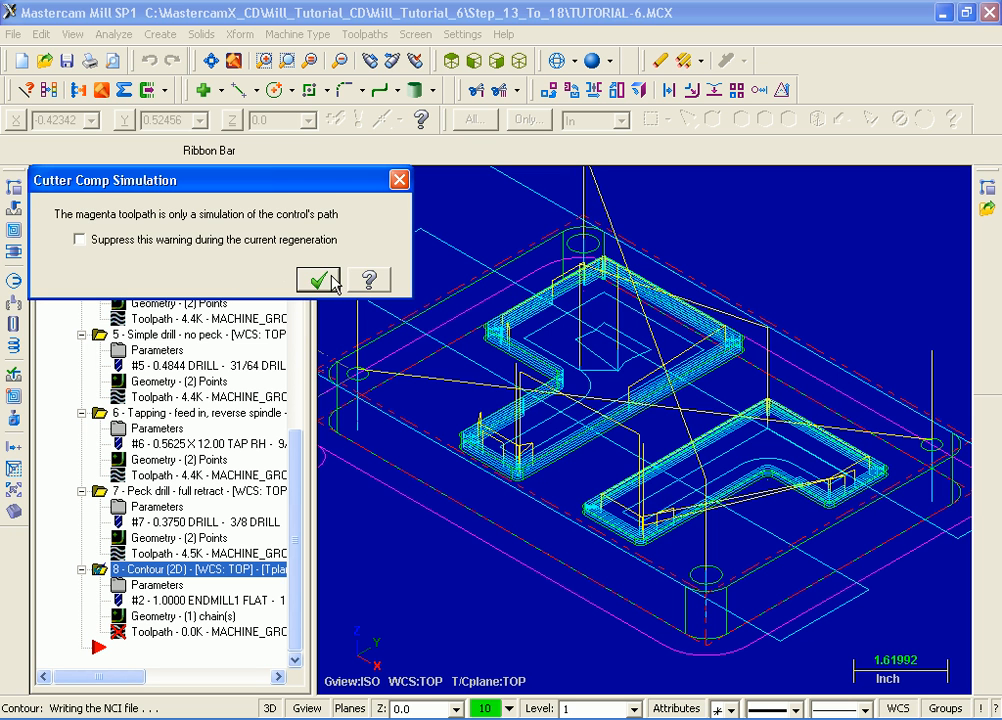
{"action": "left_click", "coordinate": [318, 280]}
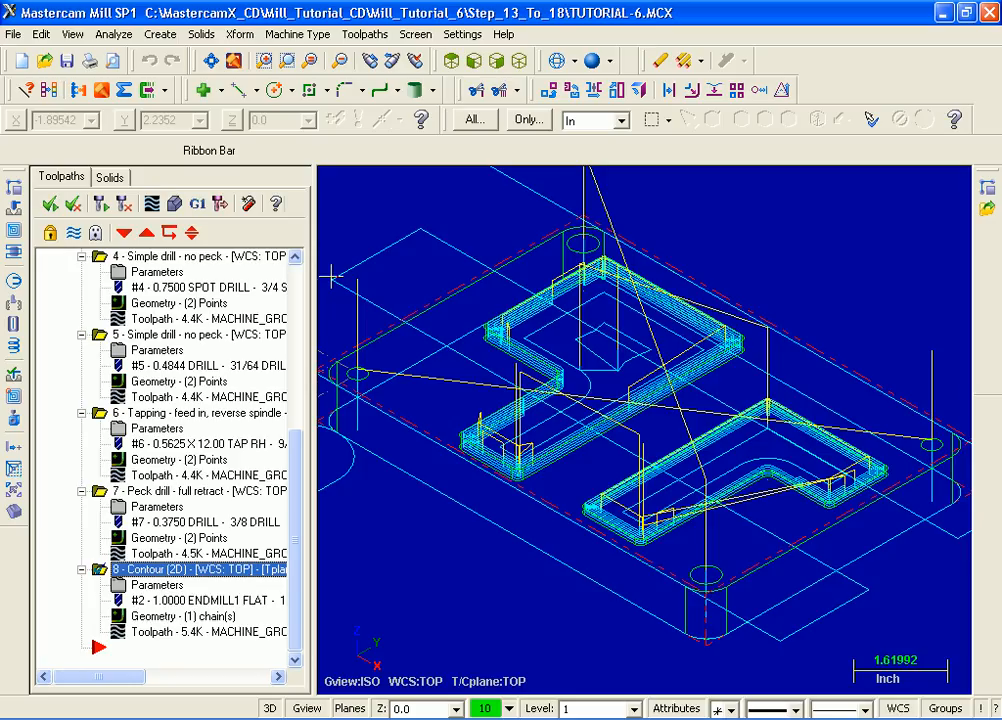
- Backplot all operations, adjusting the playback speed to examine the tool motion through to the outside contour
{"action": "left_click", "coordinate": [50, 205]}
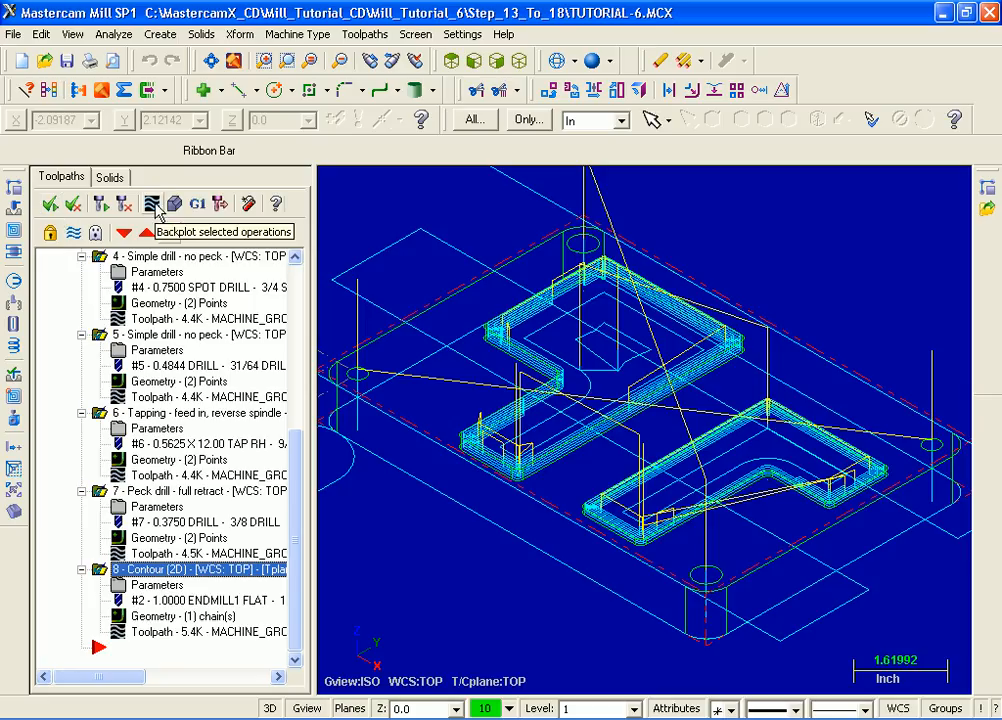
{"action": "left_click", "coordinate": [152, 204]}
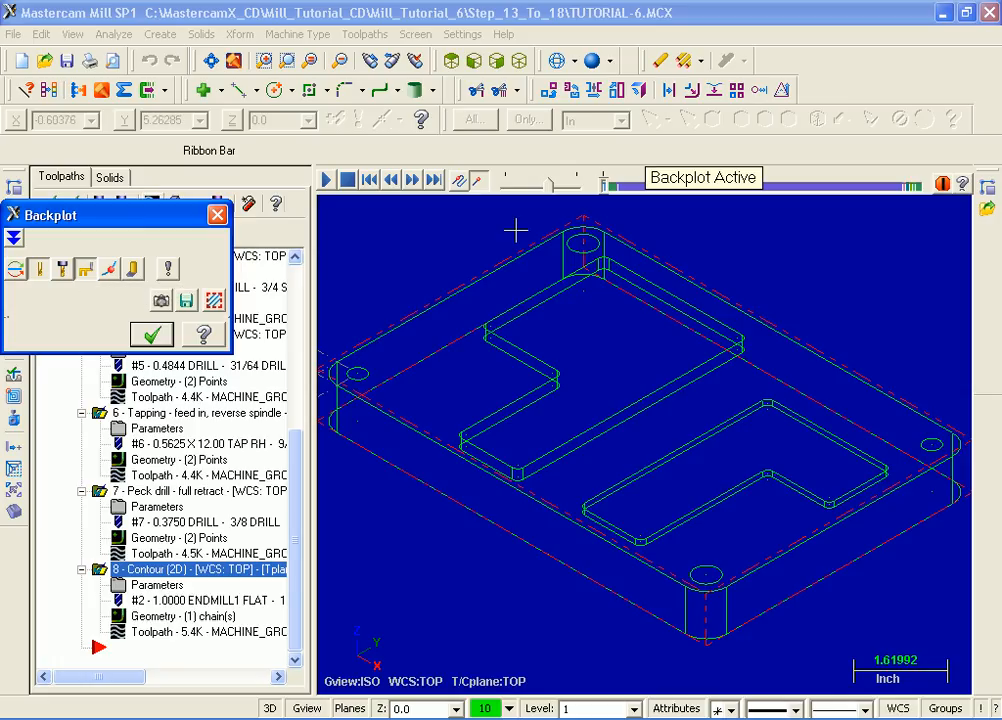
{"action": "left_click", "coordinate": [546, 182]}
{"action": "left_click_drag", "start_coordinate": [545, 182], "coordinate": [531, 182]}
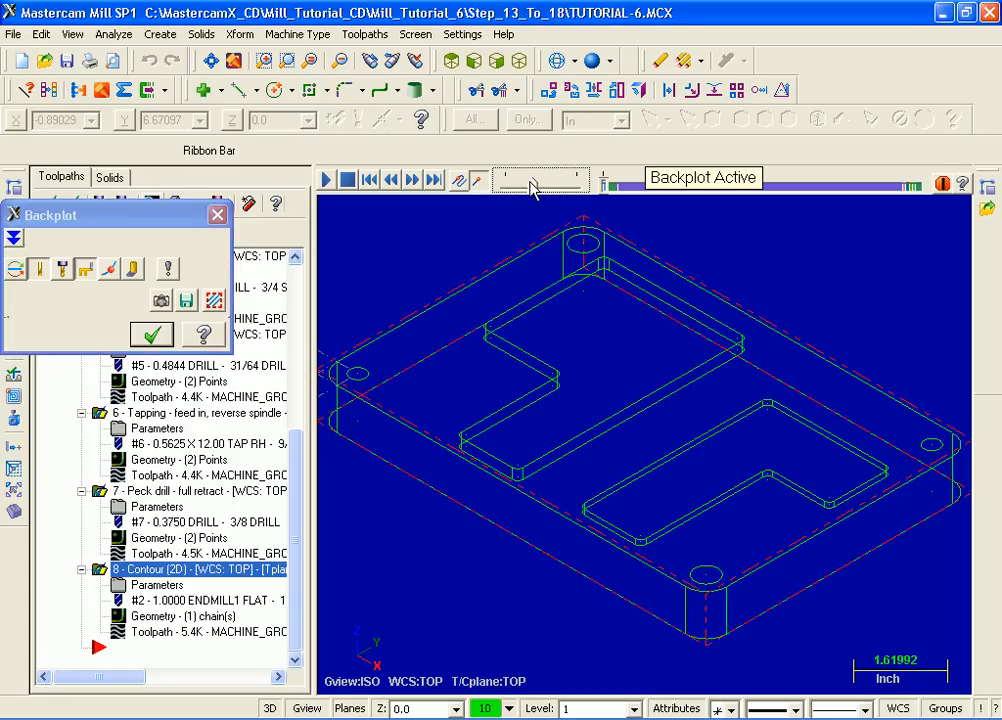
{"action": "left_click", "coordinate": [329, 180]}
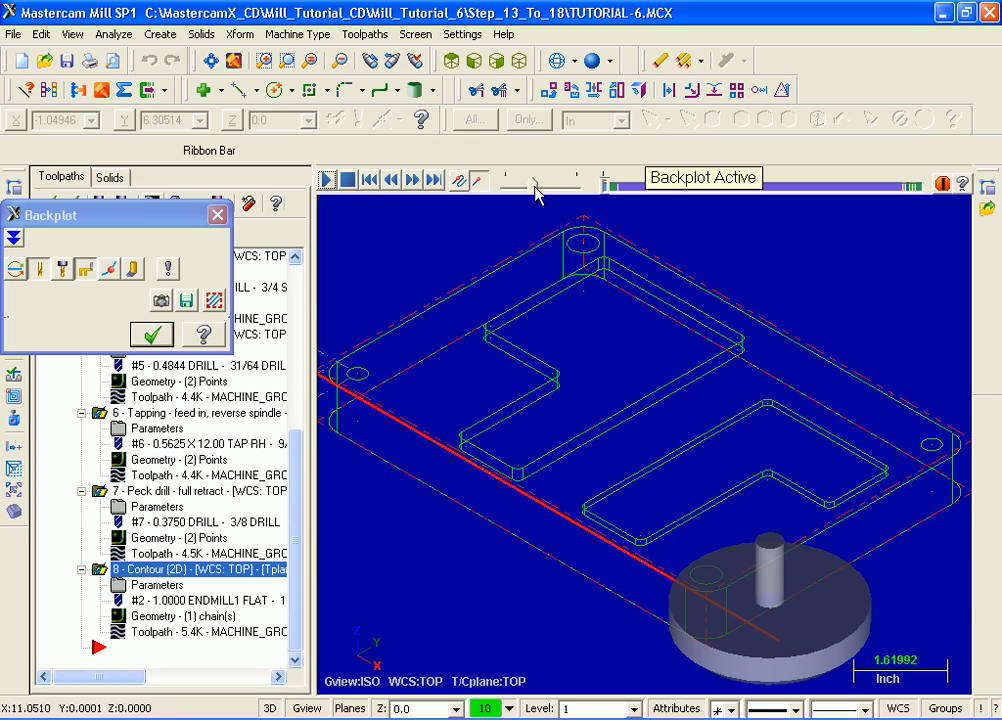
{"action": "left_click_drag", "start_coordinate": [535, 184], "coordinate": [552, 190]}
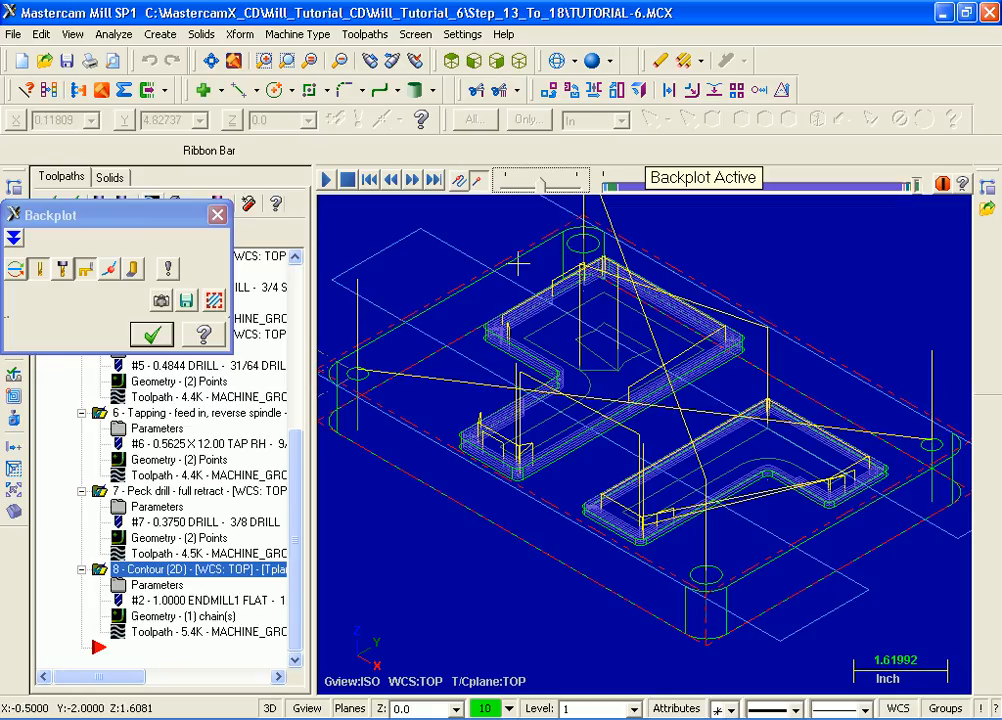
{"action": "left_click_drag", "start_coordinate": [543, 185], "coordinate": [550, 183]}
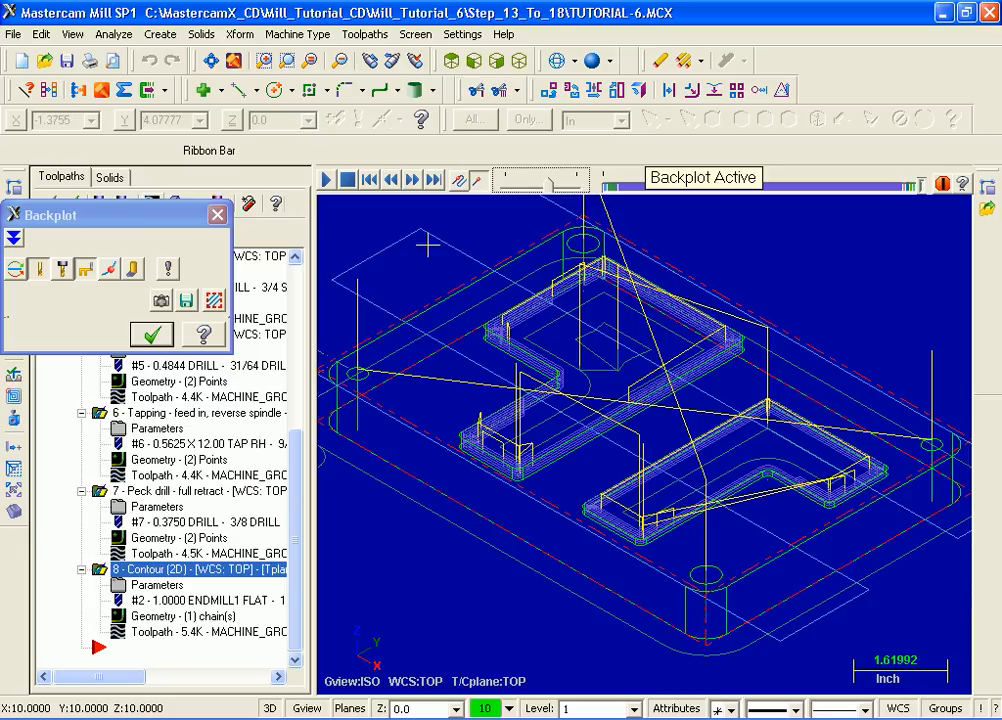
{"action": "left_click", "coordinate": [151, 337]}
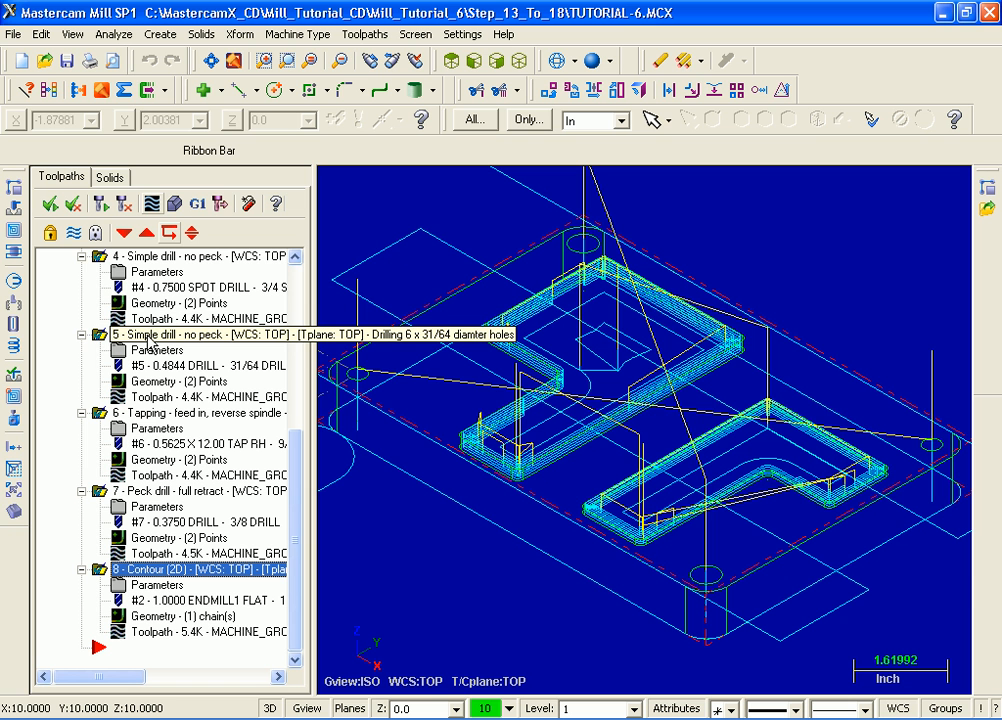
- Set up solid verification of all operations with the Stock Setup source, stopping on tool change and a reduced simulation speed
{"action": "left_click", "coordinate": [173, 205]}
{"action": "left_click_drag", "start_coordinate": [147, 190], "coordinate": [170, 65]}
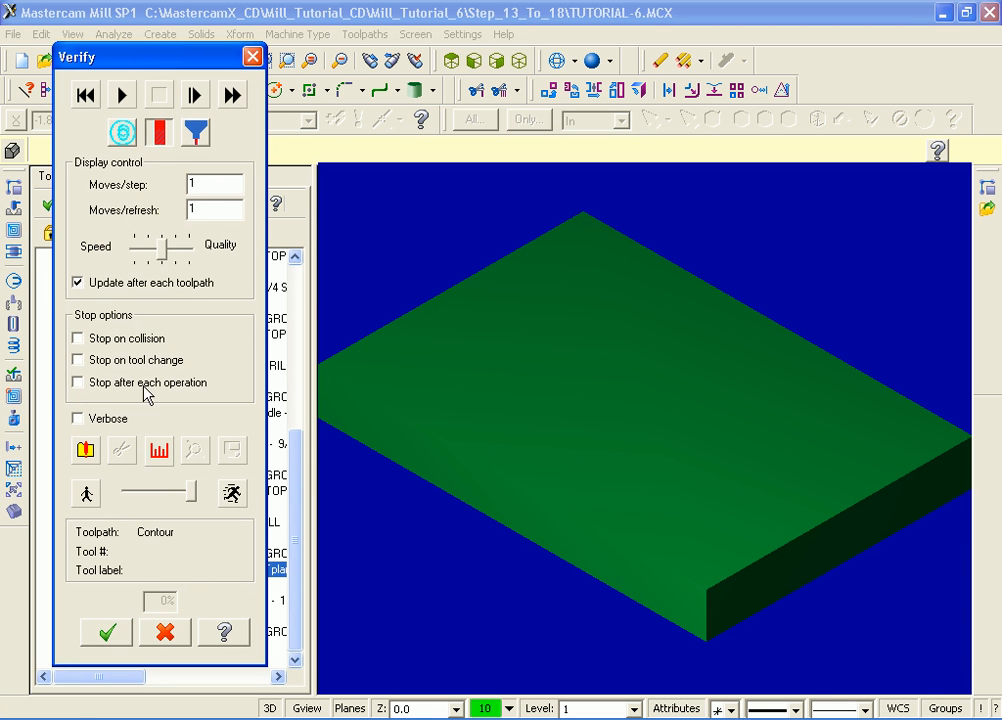
{"action": "left_click", "coordinate": [86, 450]}
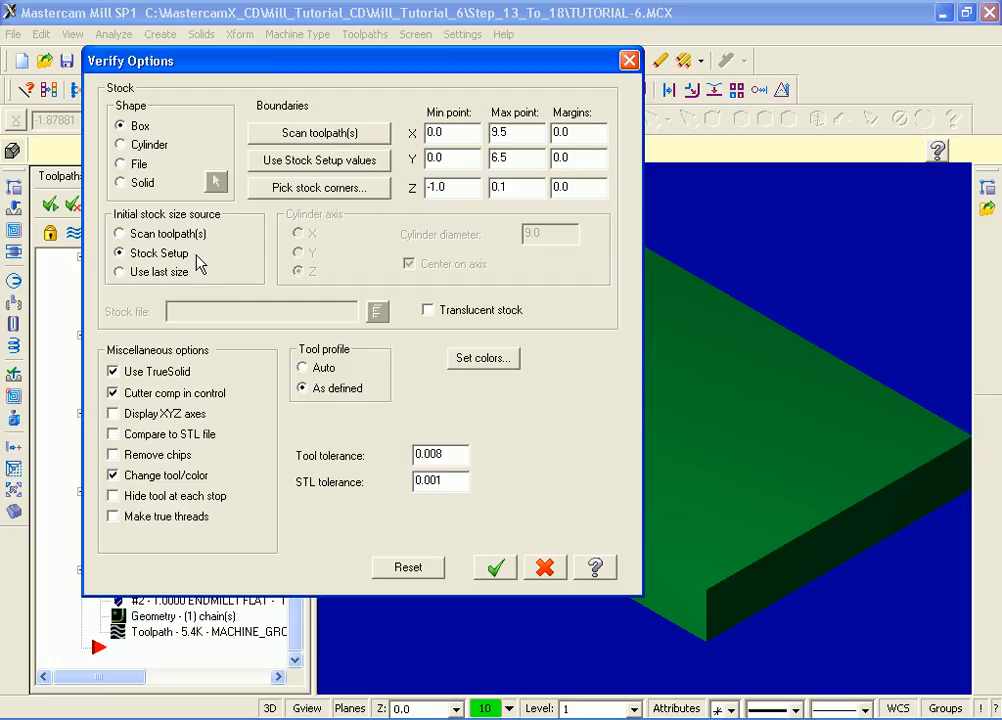
{"action": "left_click", "coordinate": [496, 569]}
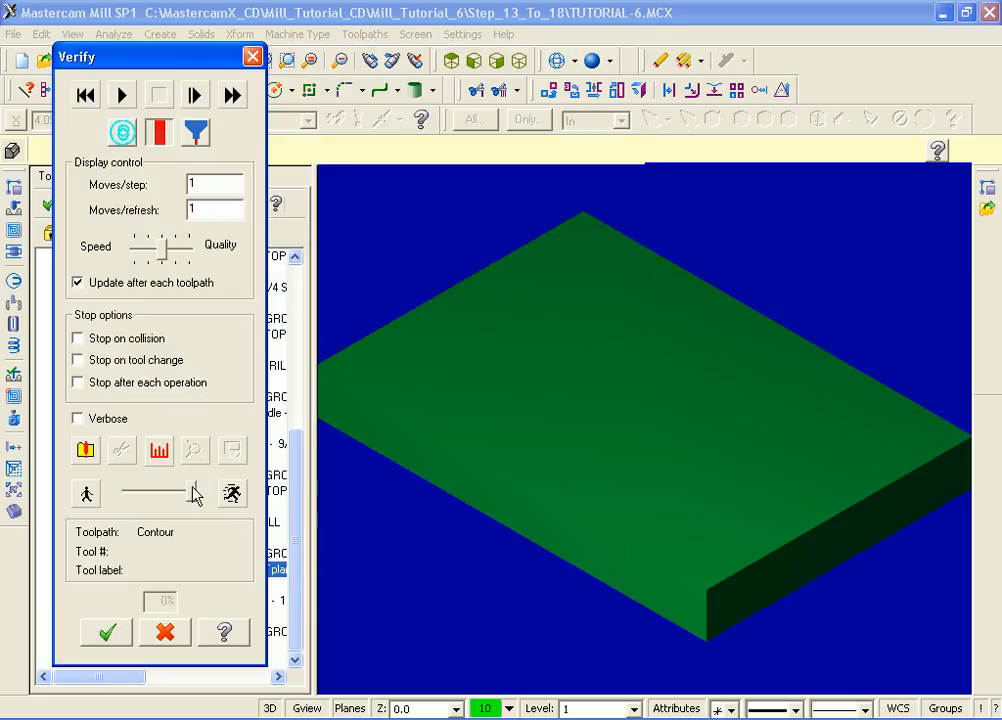
{"action": "left_click_drag", "start_coordinate": [189, 491], "coordinate": [168, 497]}
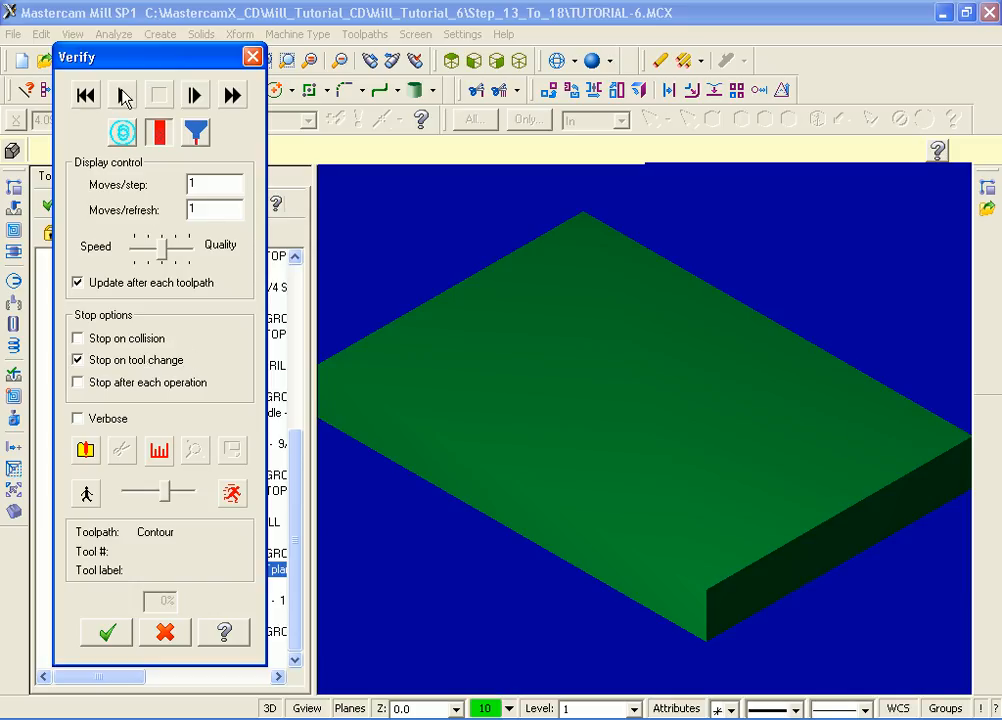
- Run the solid verification through the facing, 1 inch pocket roughing and 1/8 endmill pocket remachining, raising the speed to maximum for the remachining
{"action": "left_click", "coordinate": [123, 95]}
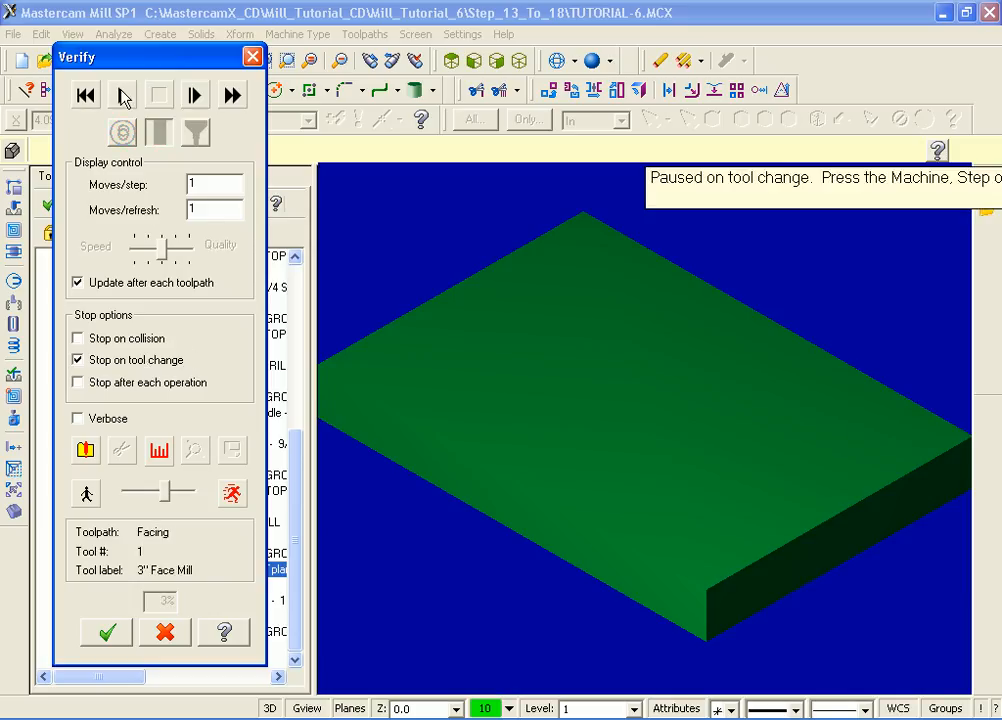
{"action": "left_click", "coordinate": [123, 95]}
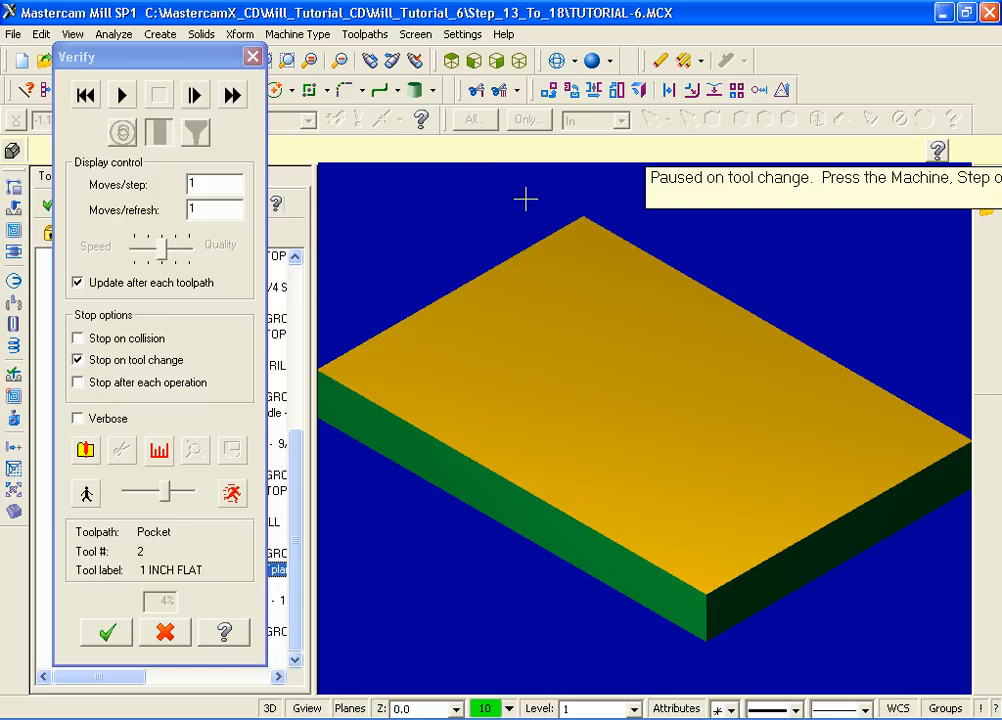
{"action": "left_click", "coordinate": [122, 95]}
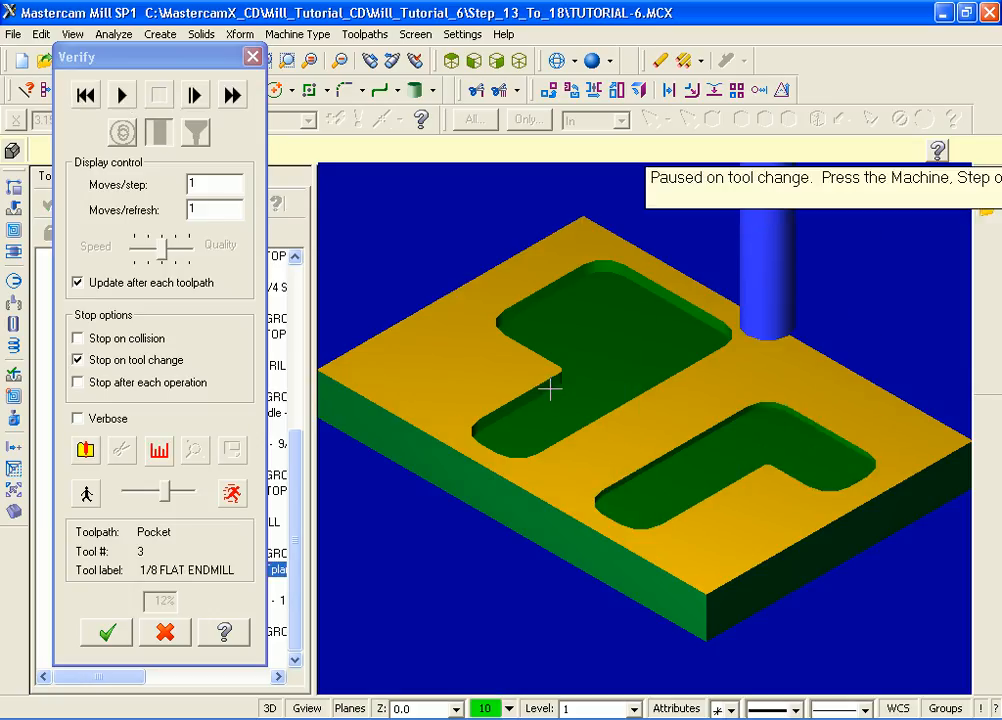
{"action": "left_click", "coordinate": [121, 95]}
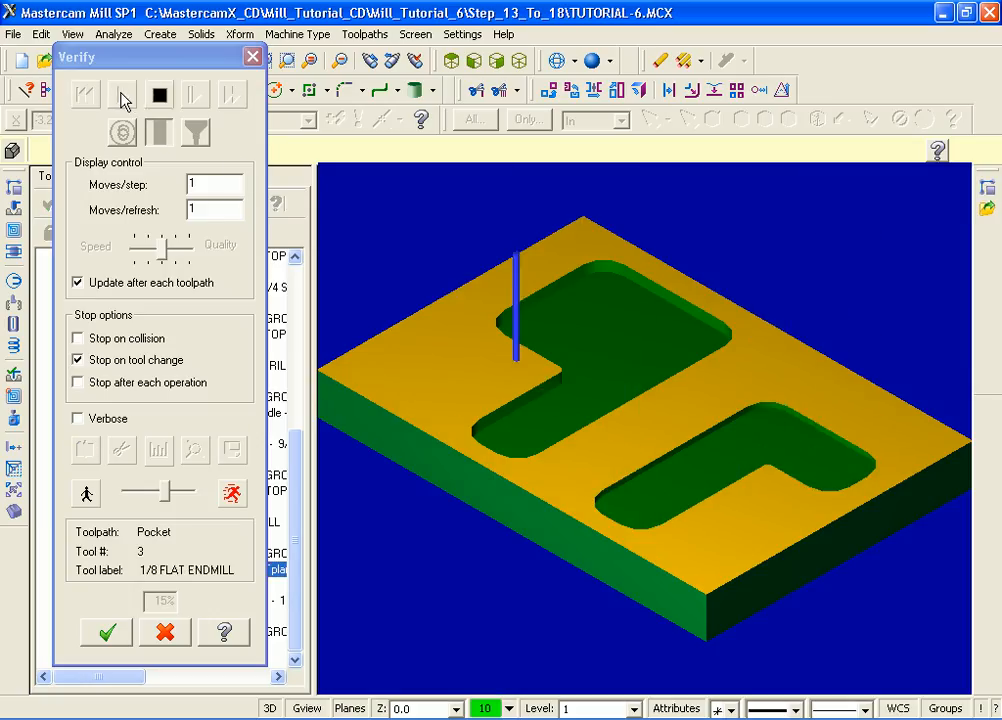
{"action": "left_click_drag", "start_coordinate": [165, 491], "coordinate": [191, 493]}
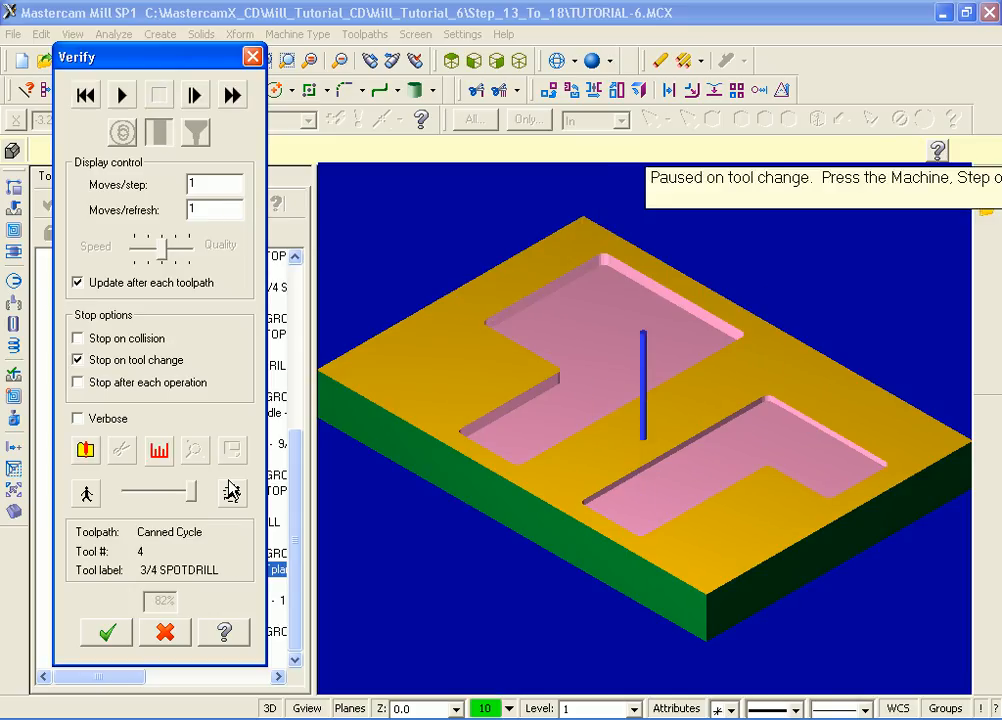
- Verify the spot drilling, drilling, tapping and outside contour at a moderate simulation speed, continuing past each tool change, and end the verification
{"action": "left_click_drag", "start_coordinate": [199, 490], "coordinate": [160, 483]}
{"action": "left_click", "coordinate": [130, 97]}
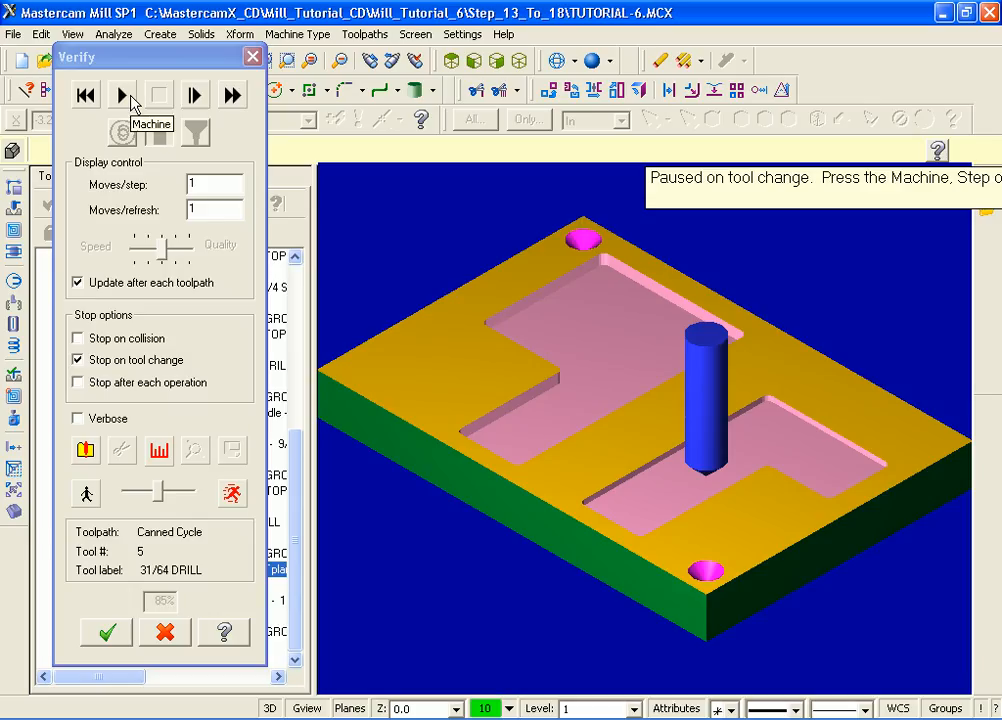
{"action": "left_click", "coordinate": [122, 95]}
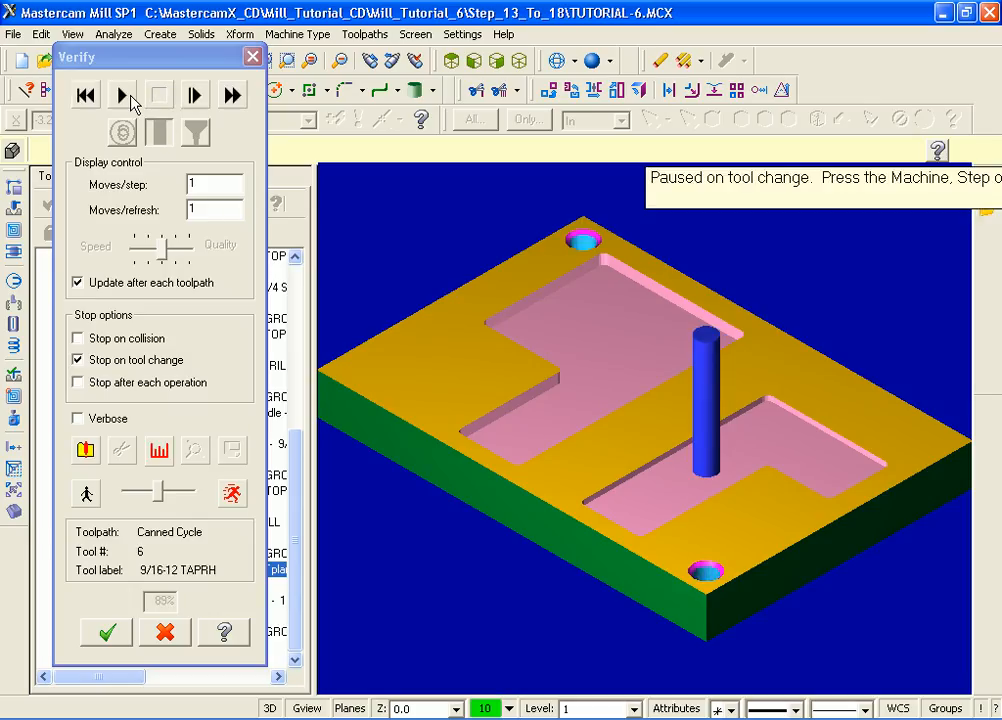
{"action": "left_click", "coordinate": [130, 96]}
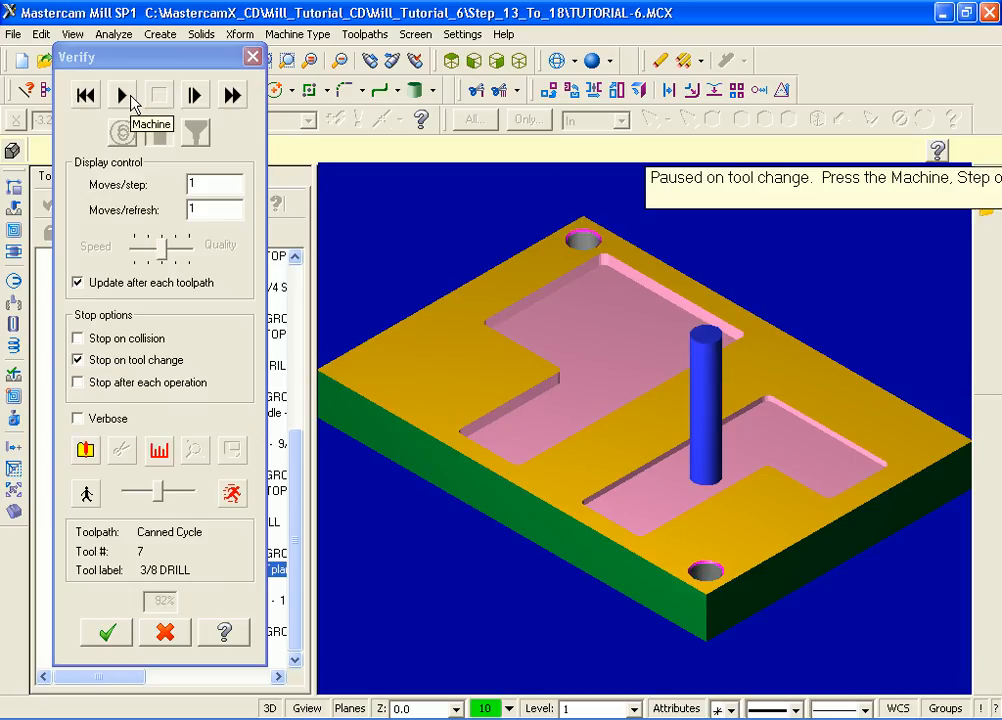
{"action": "left_click", "coordinate": [130, 96]}
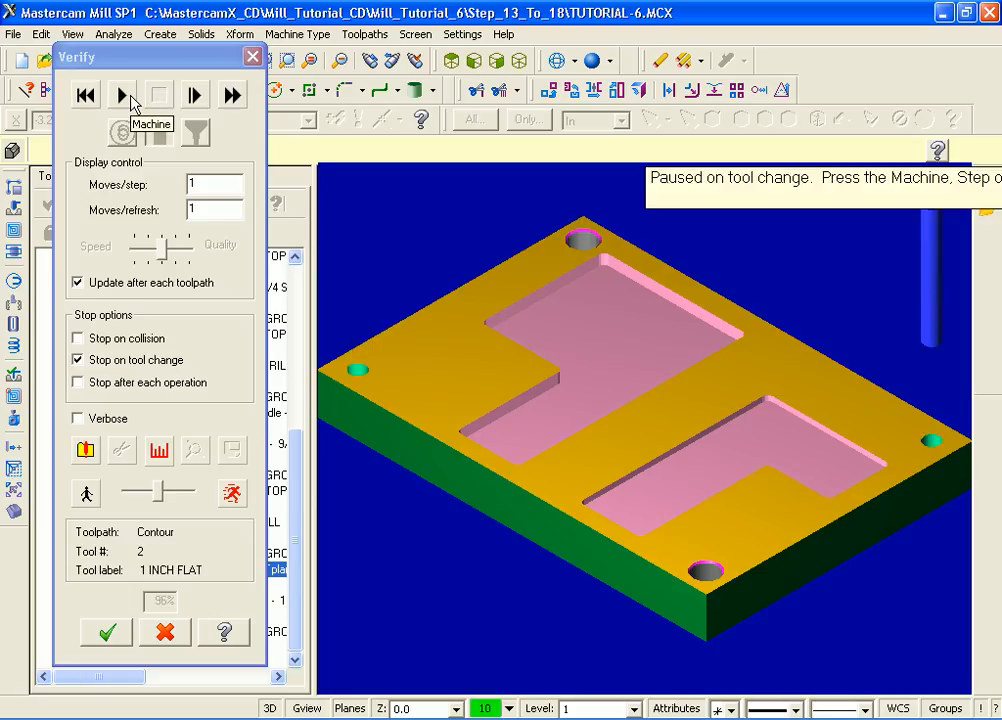
{"action": "left_click", "coordinate": [131, 97]}
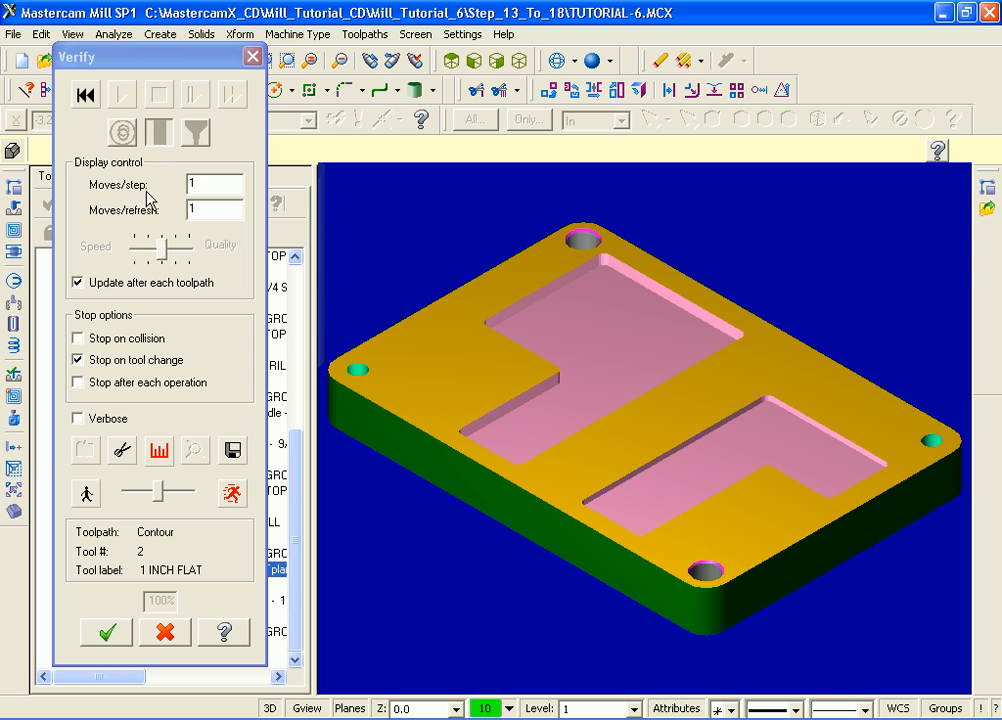
{"action": "left_click", "coordinate": [107, 632]}
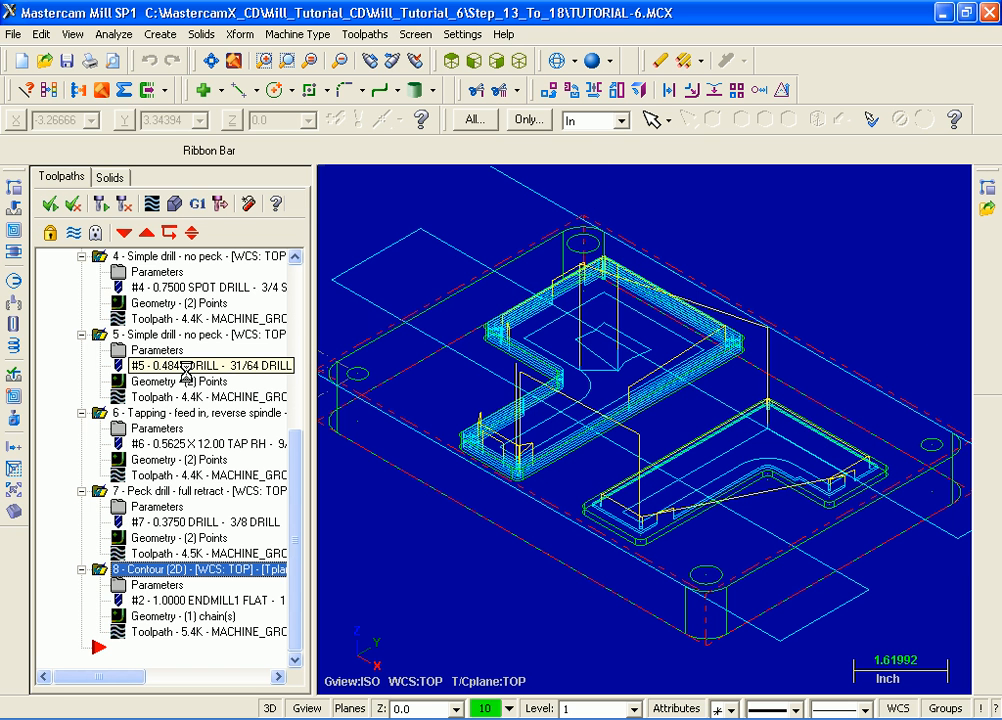
- Post process the operations to an NC file named TUTORIAL-6, replacing the existing file, and close the code editor
{"action": "left_click", "coordinate": [198, 205]}
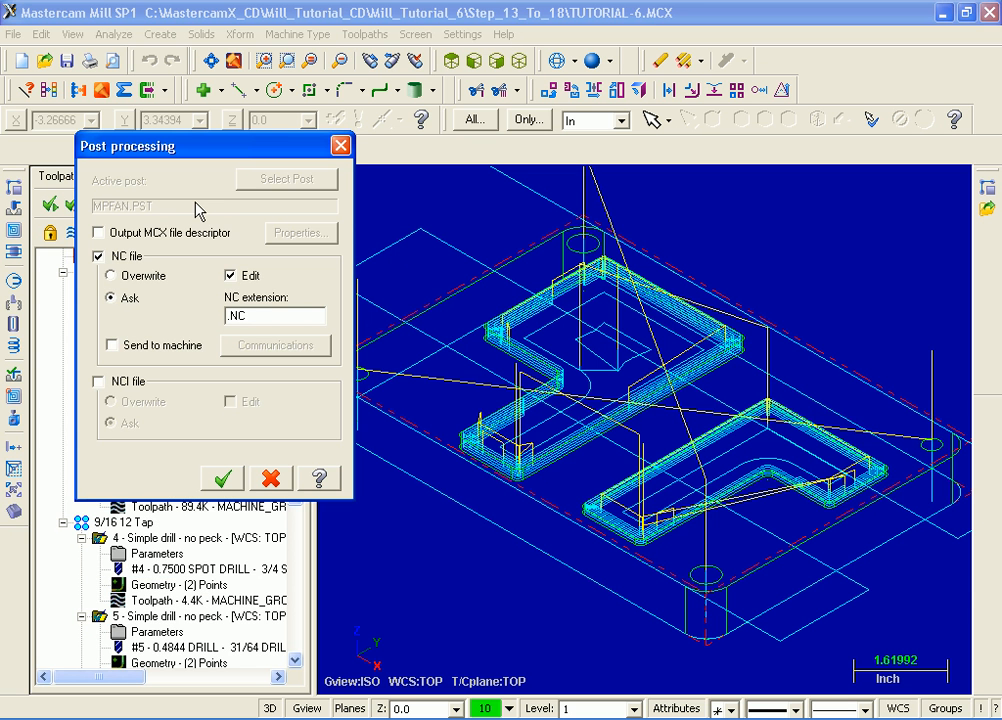
{"action": "left_click", "coordinate": [224, 479]}
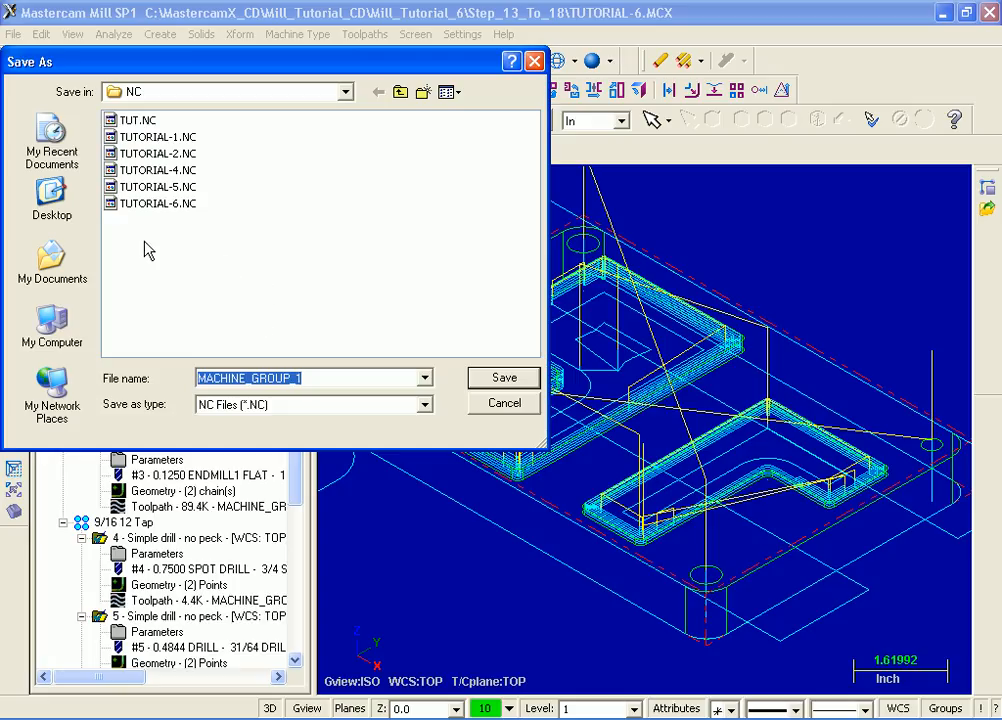
{"action": "left_click", "coordinate": [150, 204]}
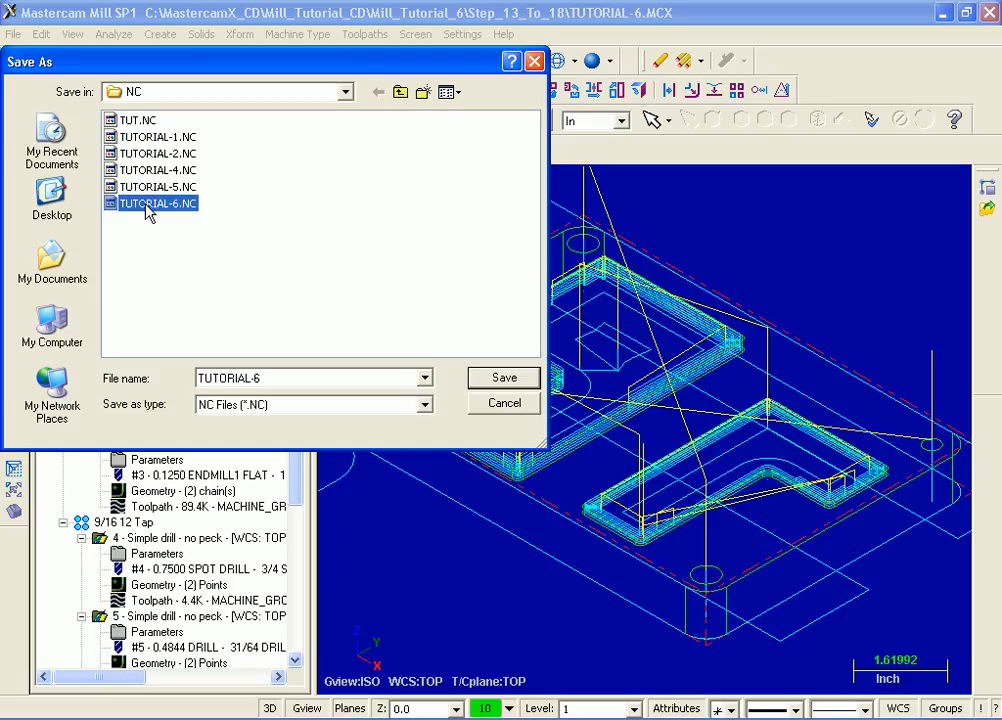
{"action": "left_click", "coordinate": [505, 379]}
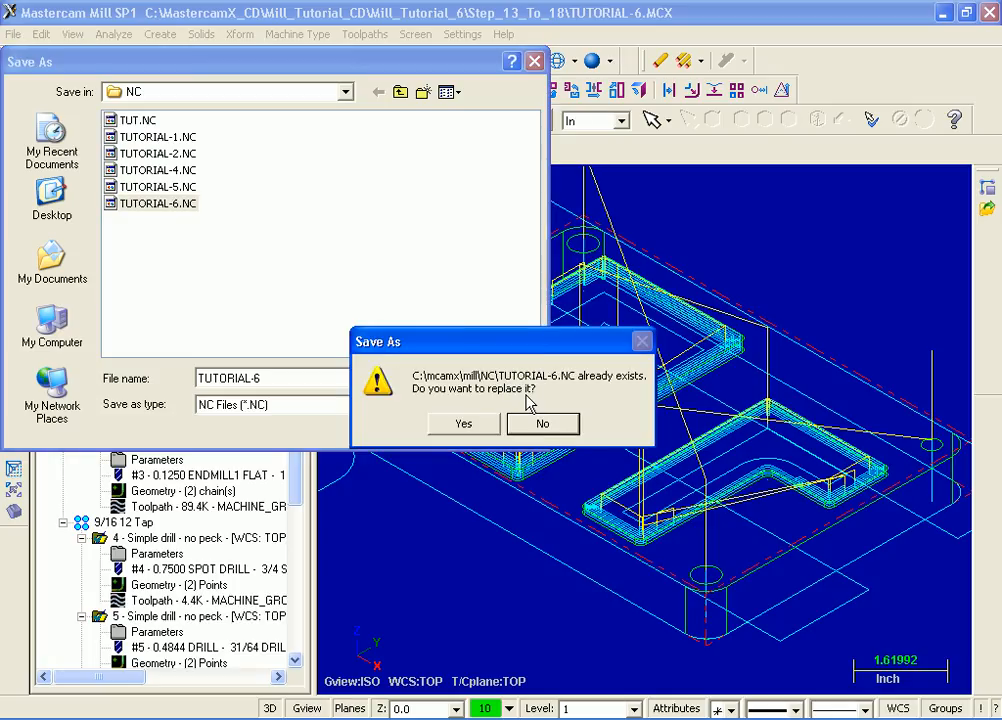
{"action": "left_click", "coordinate": [481, 427]}
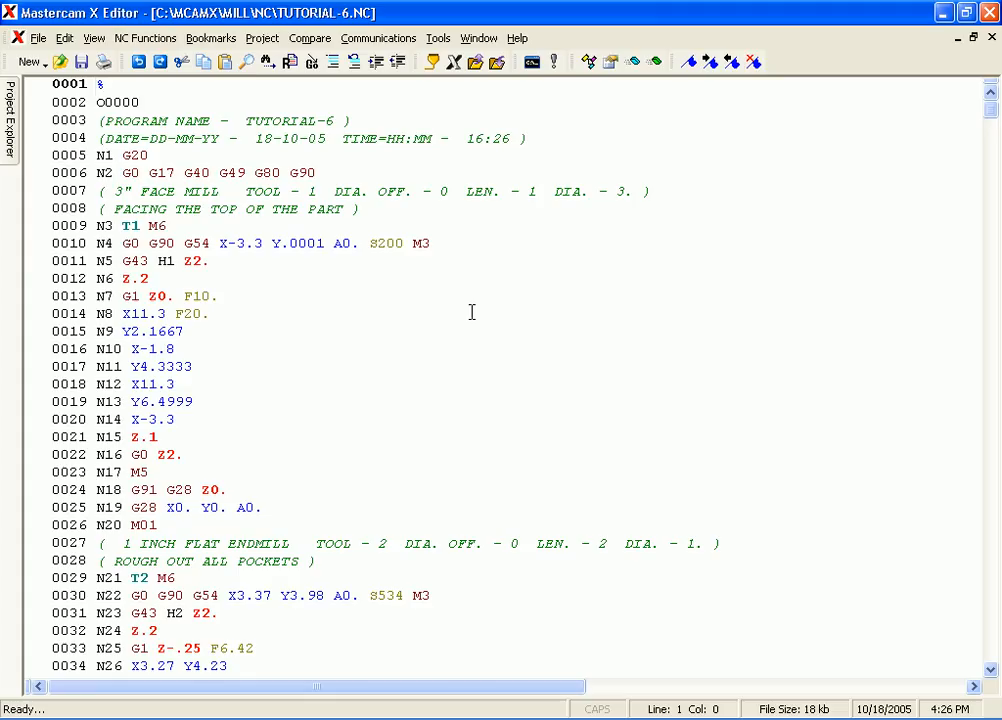
{"action": "left_click", "coordinate": [990, 14]}
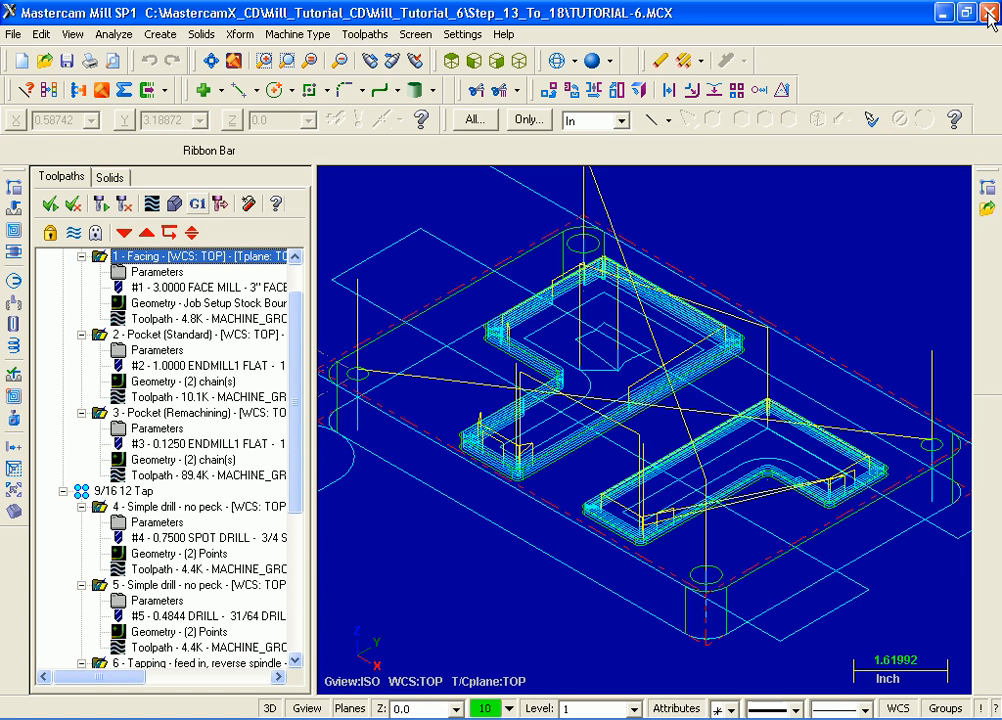